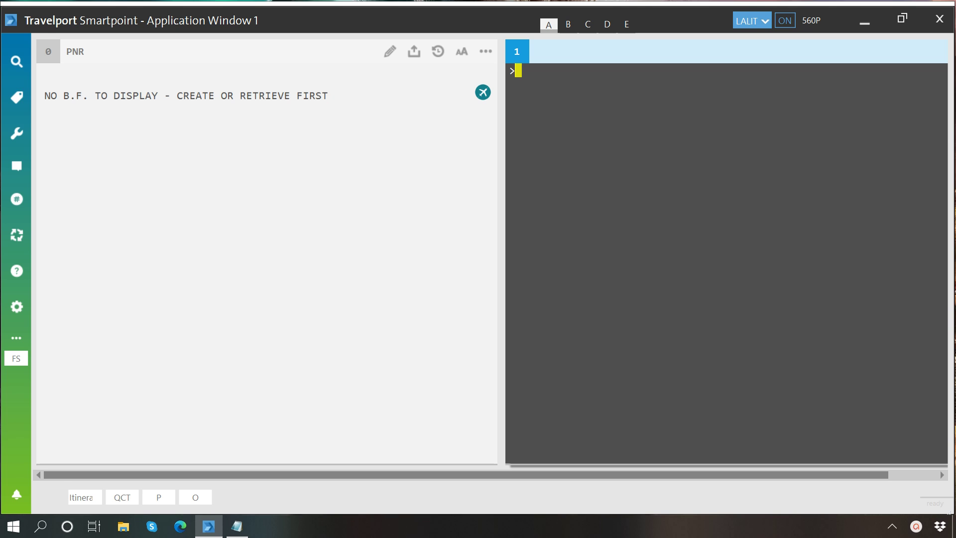
# Open the Air Availability Search form and set the round-trip origin to ABJ - Abidjan, Ivory Coast
pyautogui.click(17, 64)
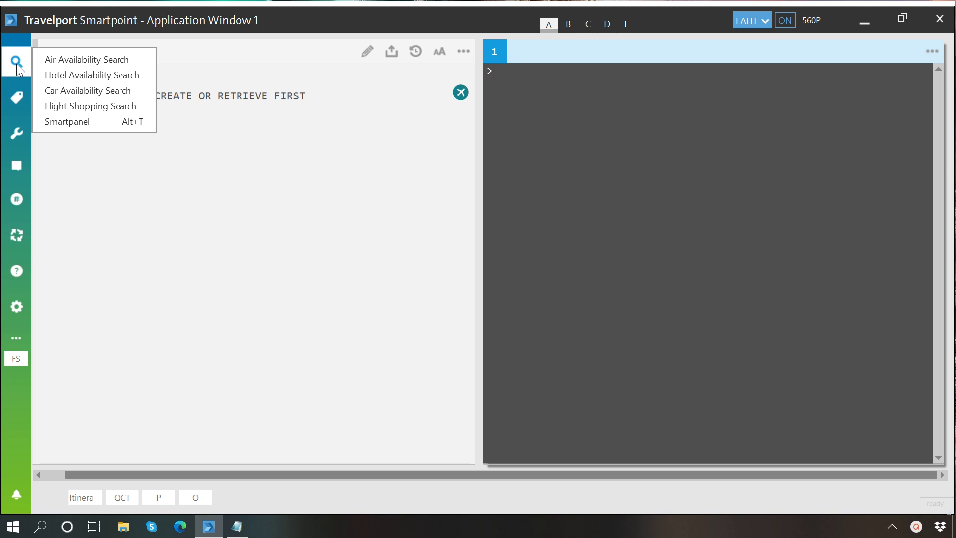
pyautogui.click(52, 60)
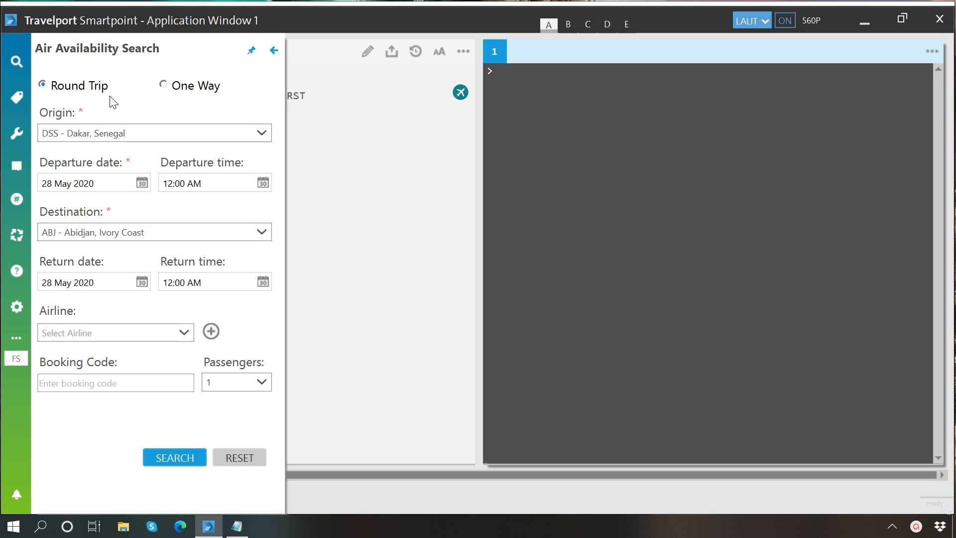
pyautogui.click(104, 132)
pyautogui.write('abj')
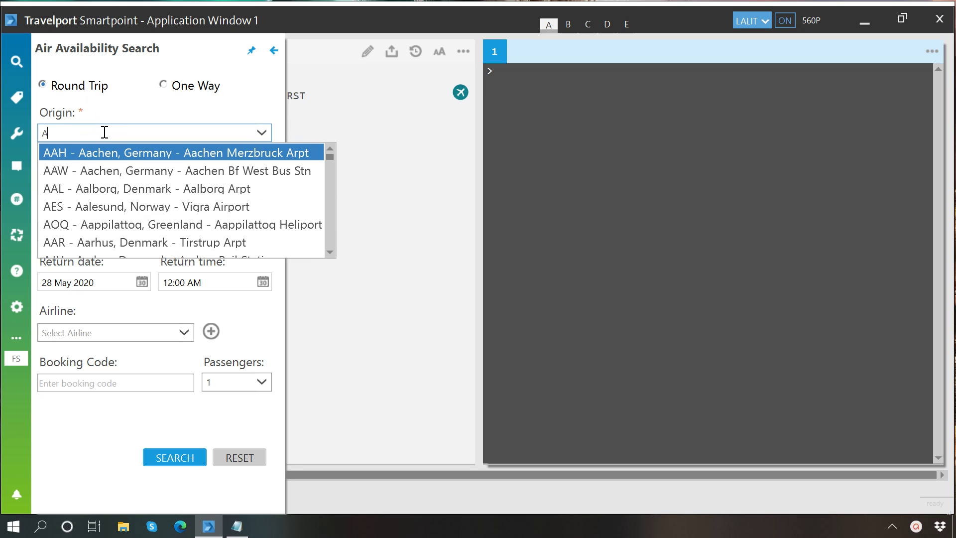
pyautogui.press('Return')
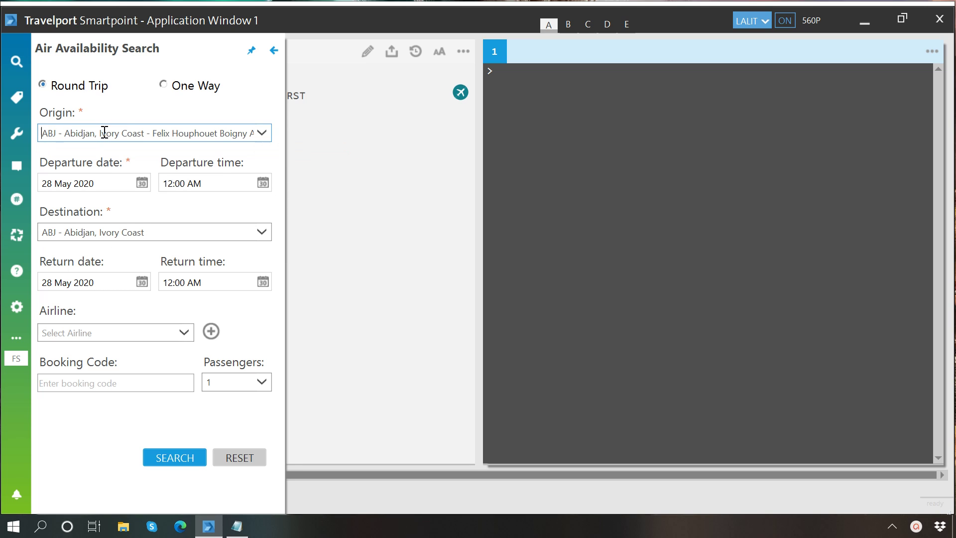
# Set the departure date to 17 Jul 2020
pyautogui.click(142, 183)
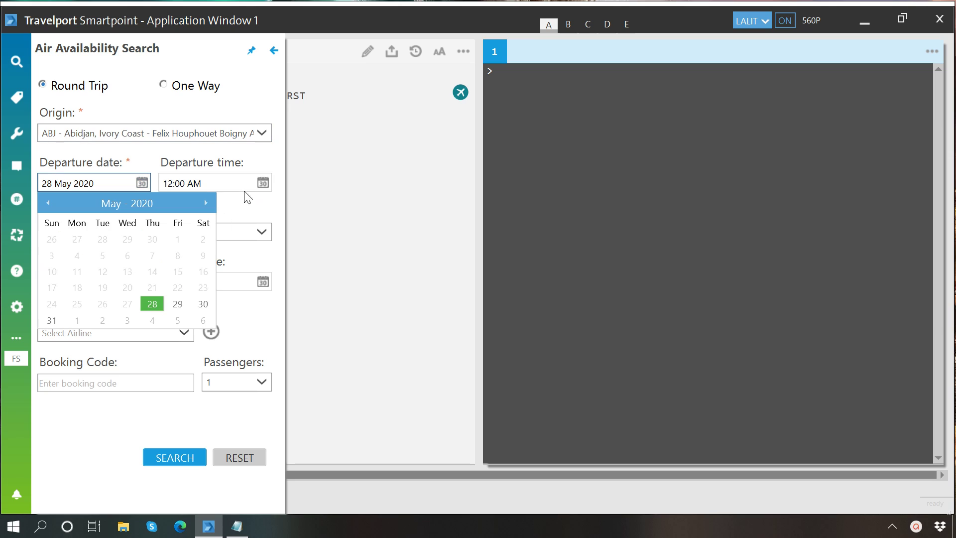
pyautogui.click(206, 203)
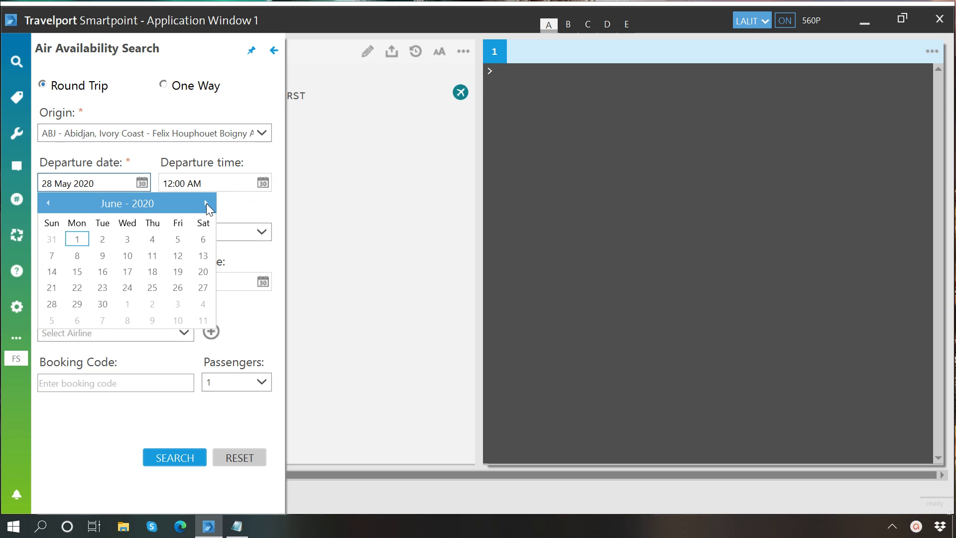
pyautogui.click(206, 203)
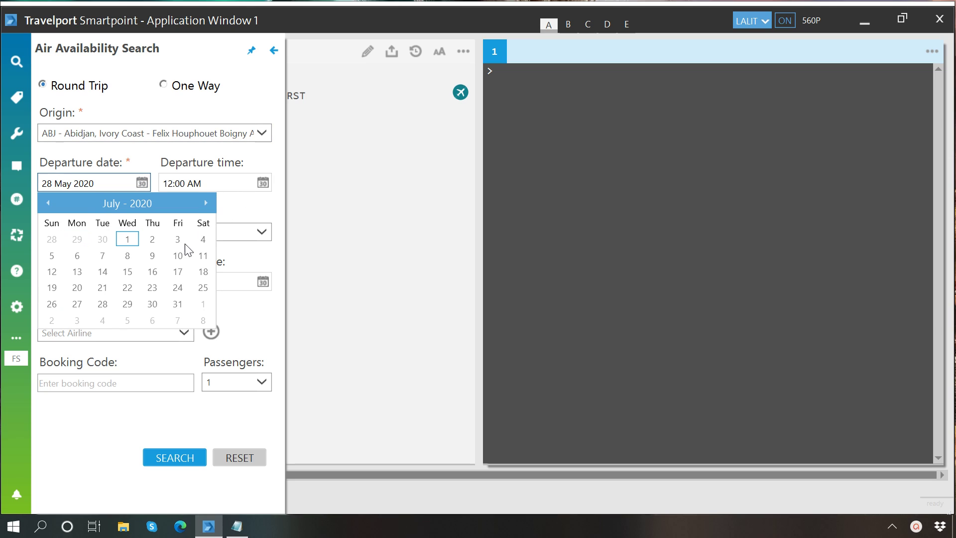
pyautogui.click(178, 272)
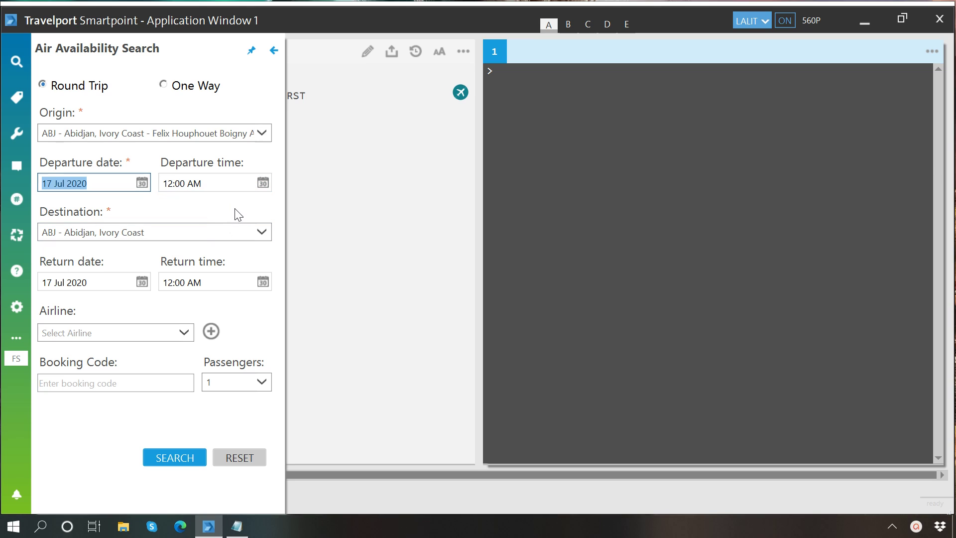
# Set the destination to PAR - Paris, France and the return date to 20 Aug 2020
pyautogui.click(246, 235)
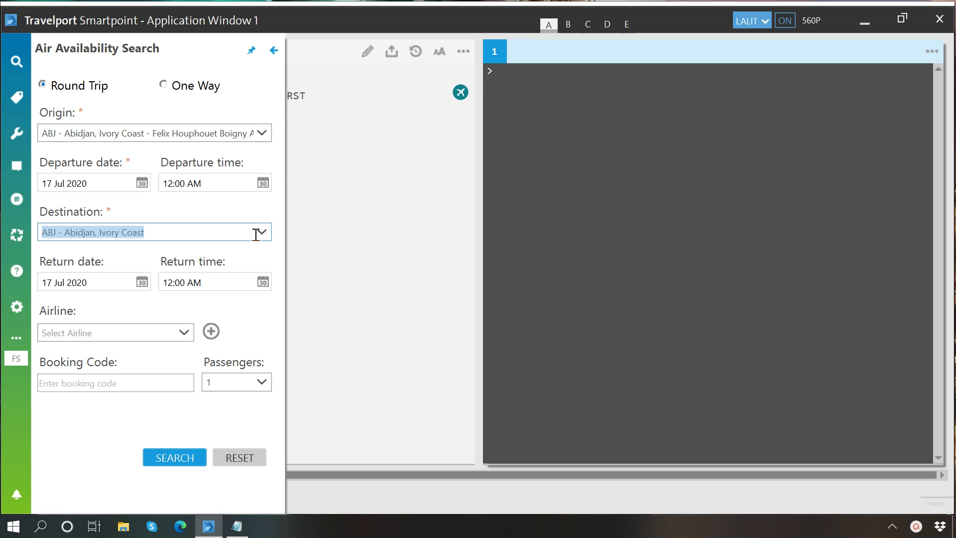
pyautogui.write('PARIS')
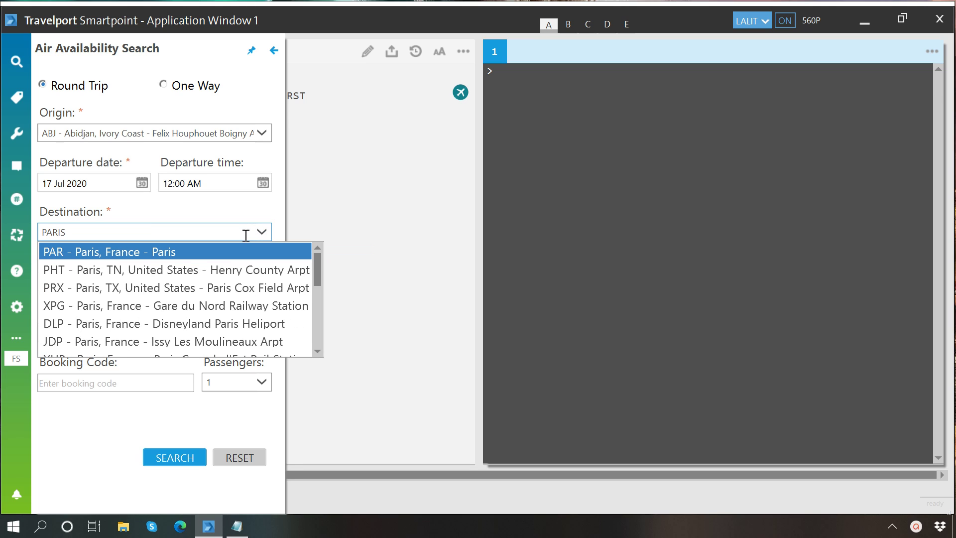
pyautogui.click(226, 255)
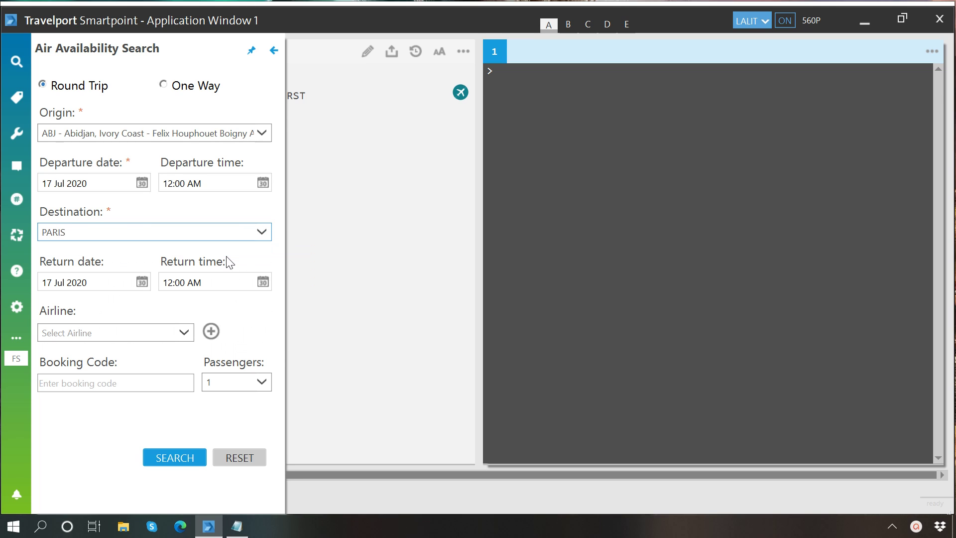
pyautogui.click(143, 282)
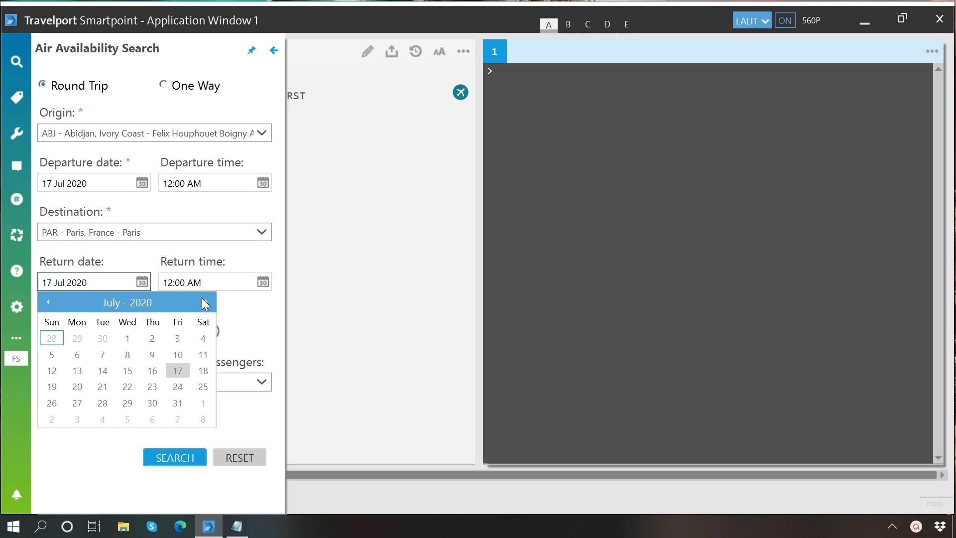
pyautogui.click(205, 300)
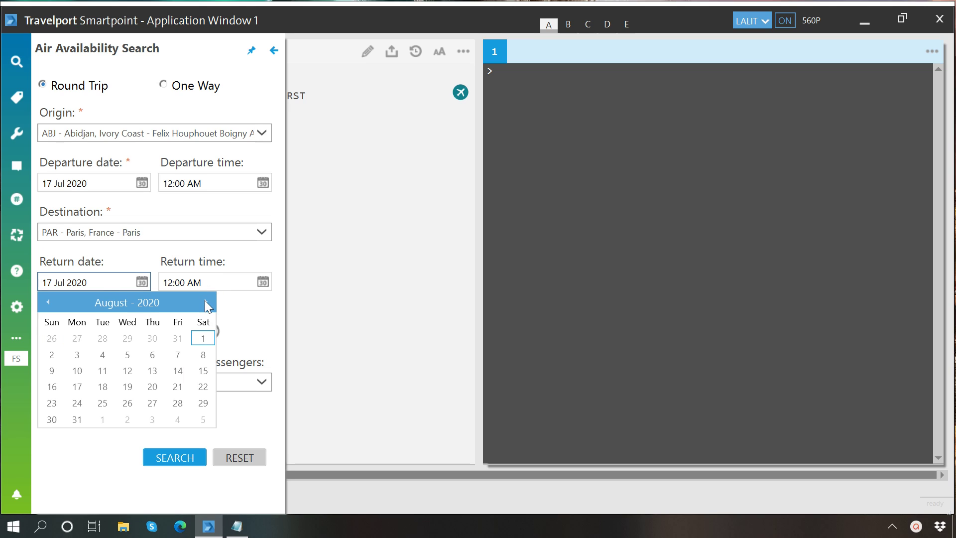
pyautogui.click(143, 390)
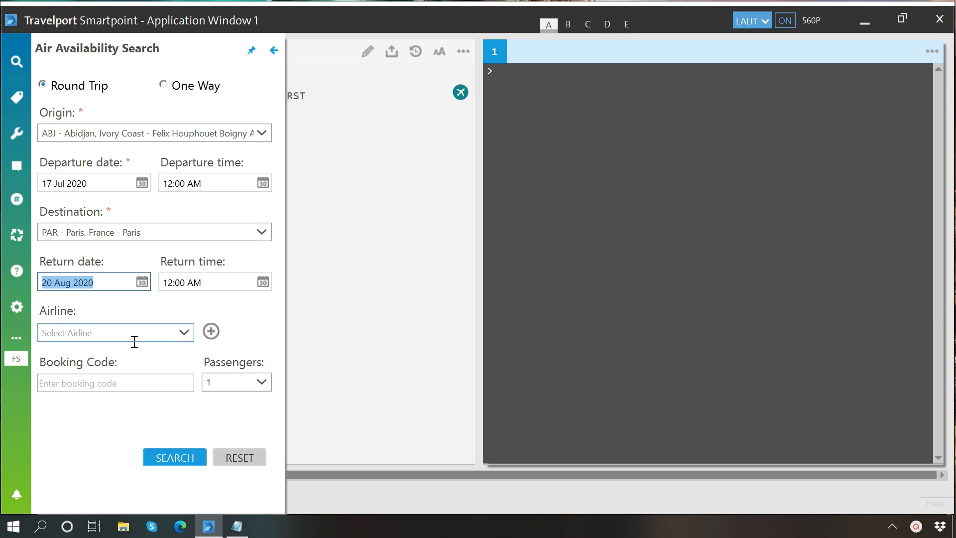
# Add a second airline field and restrict the search to AF - Air France and AT - Royal Air Maroc
pyautogui.click(212, 331)
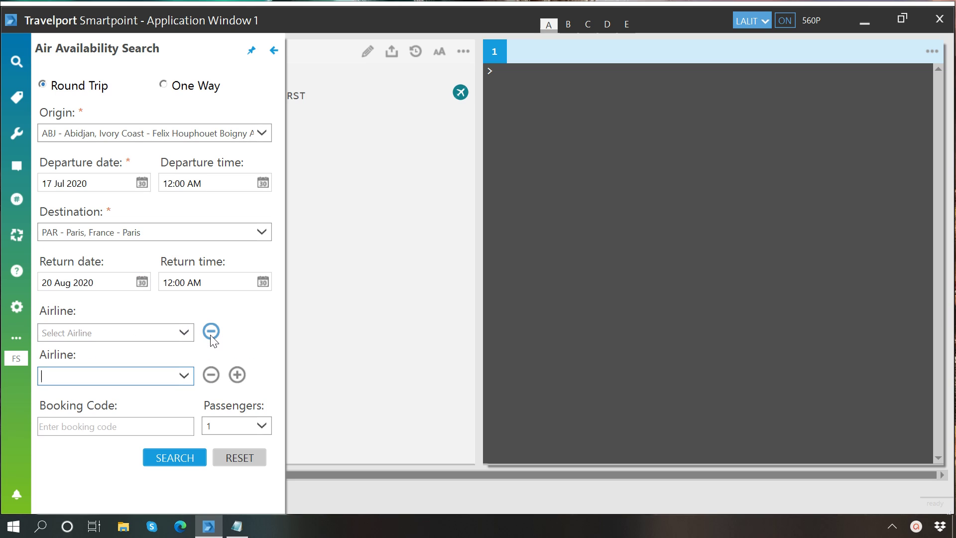
pyautogui.click(138, 334)
pyautogui.write('AI')
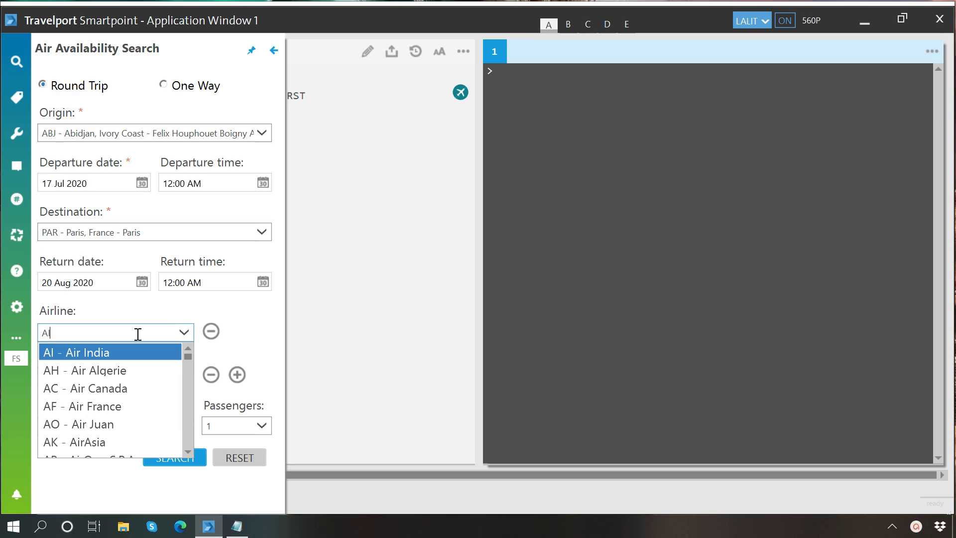
pyautogui.write('R FRAN')
pyautogui.press('Return')
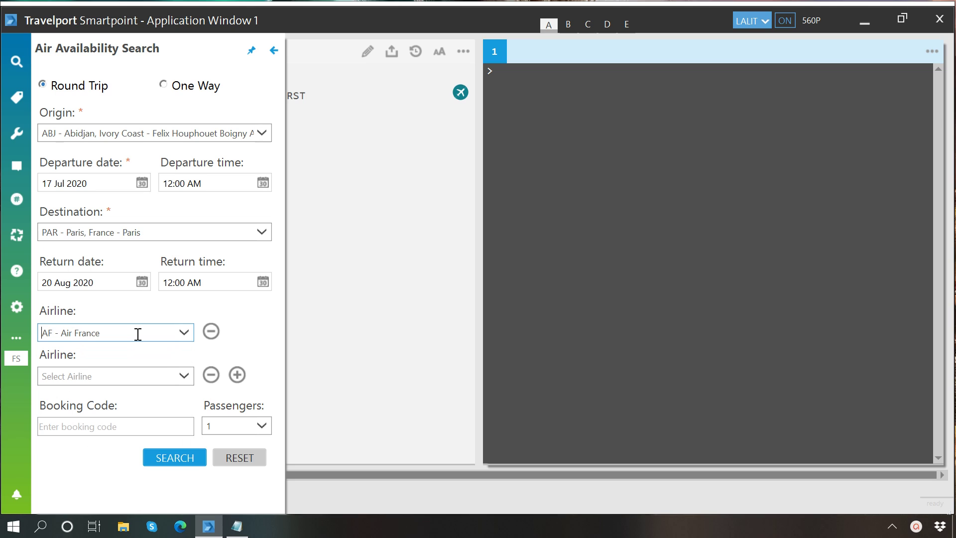
pyautogui.click(55, 380)
pyautogui.write('ROYAL')
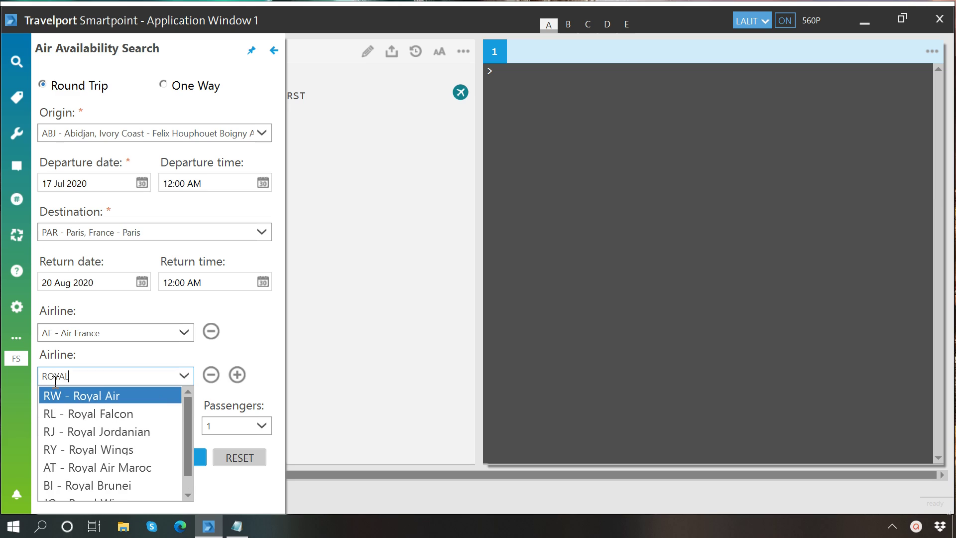
pyautogui.write(' AIR')
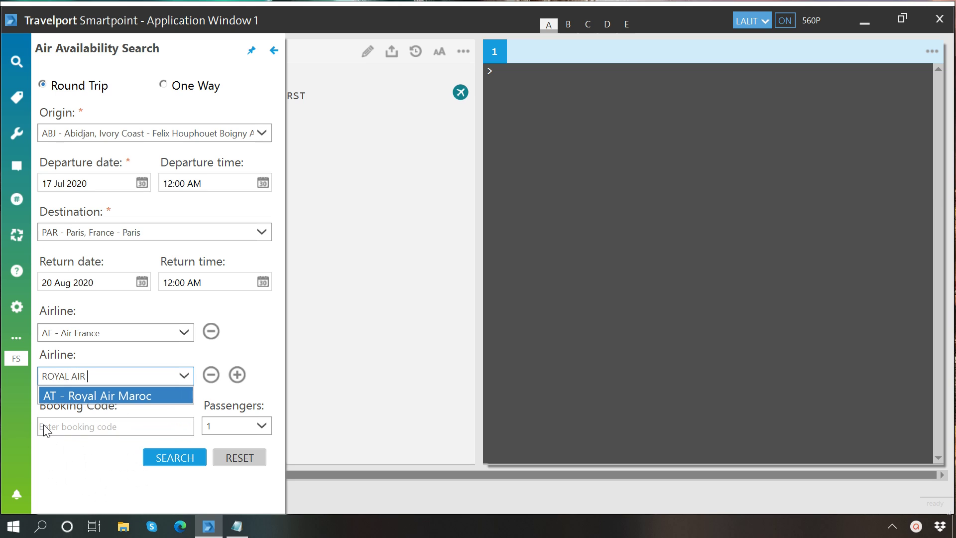
pyautogui.click(79, 398)
# Run the availability search for 1 passenger with the booking code left empty
pyautogui.click(84, 421)
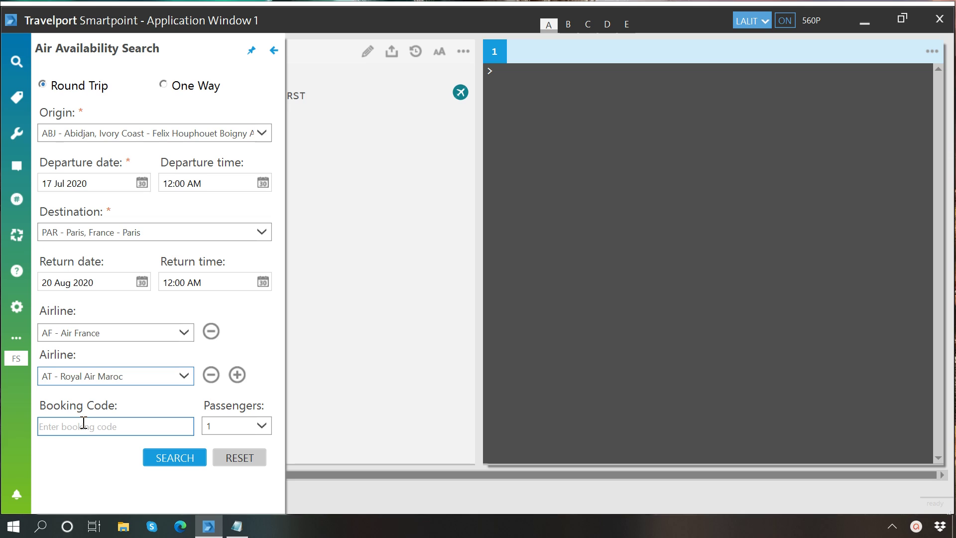
pyautogui.click(84, 422)
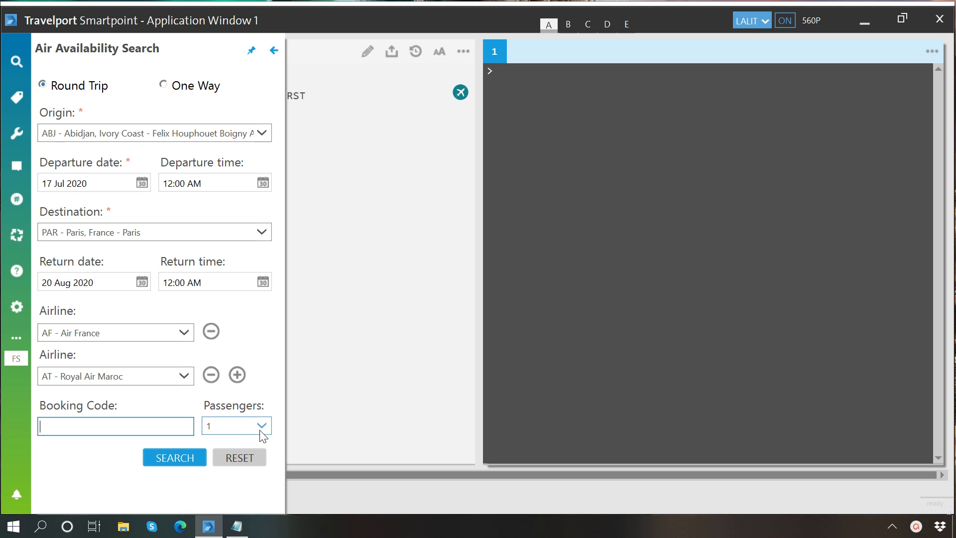
pyautogui.click(239, 432)
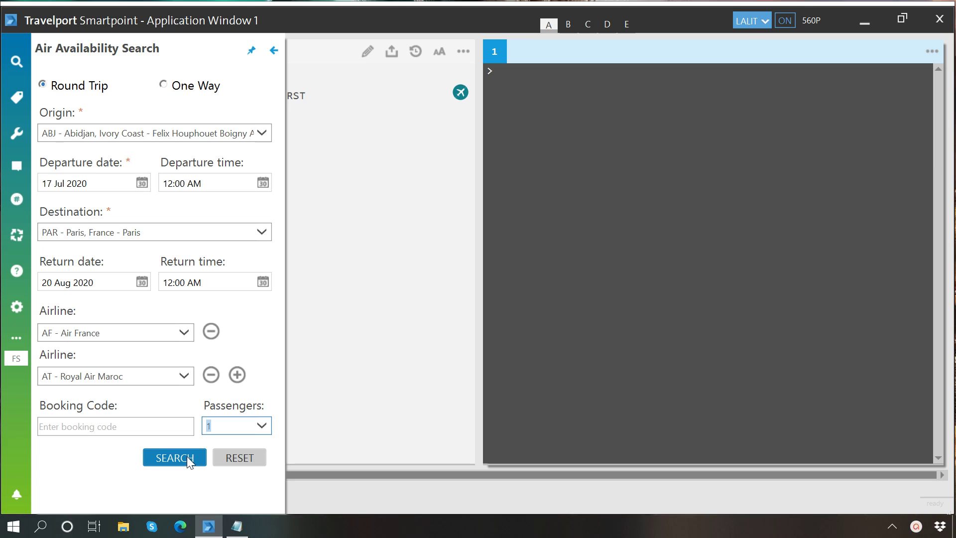
pyautogui.click(175, 457)
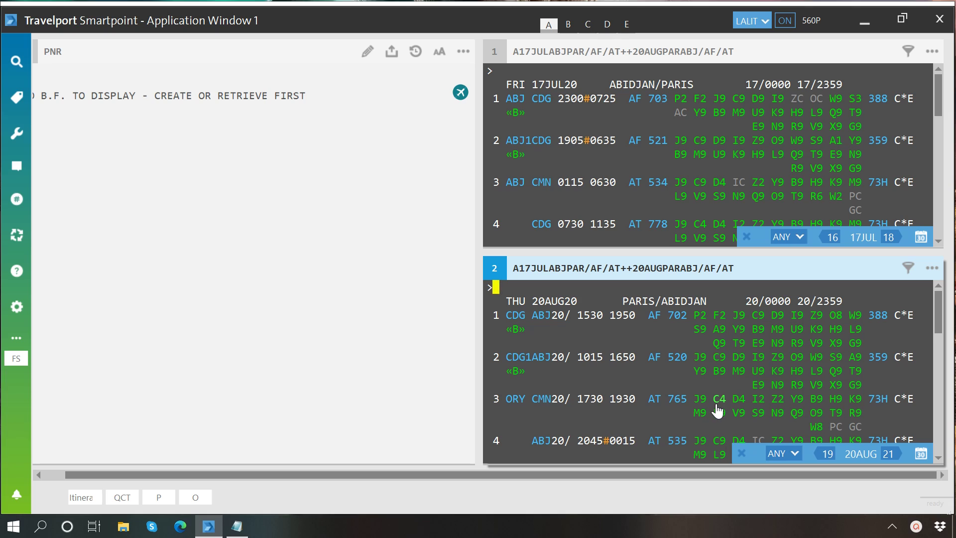
# Examine the date, city pair and time range in the header of the outbound availability display
pyautogui.hotkey('ctrl', 'Tab')
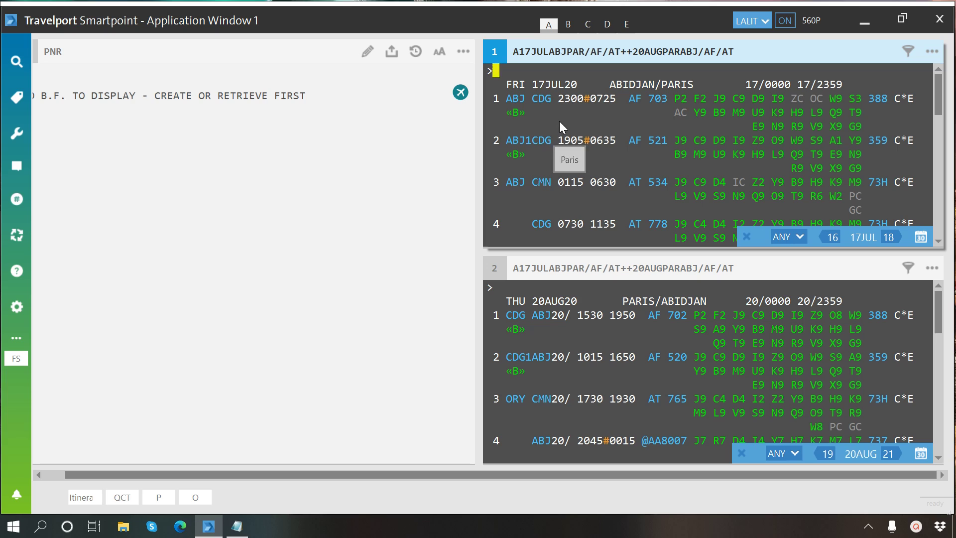
pyautogui.click(587, 88)
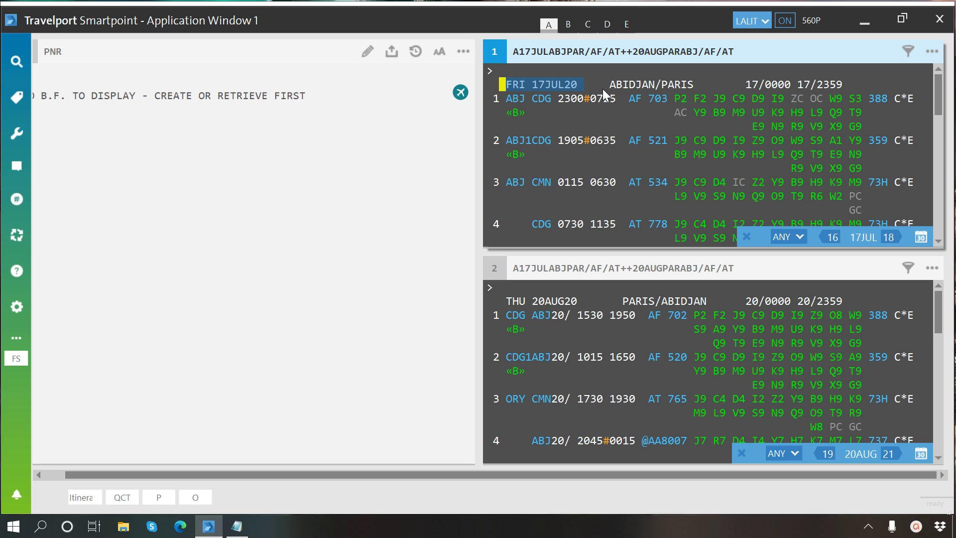
pyautogui.moveTo(608, 88); pyautogui.dragTo(634, 88)
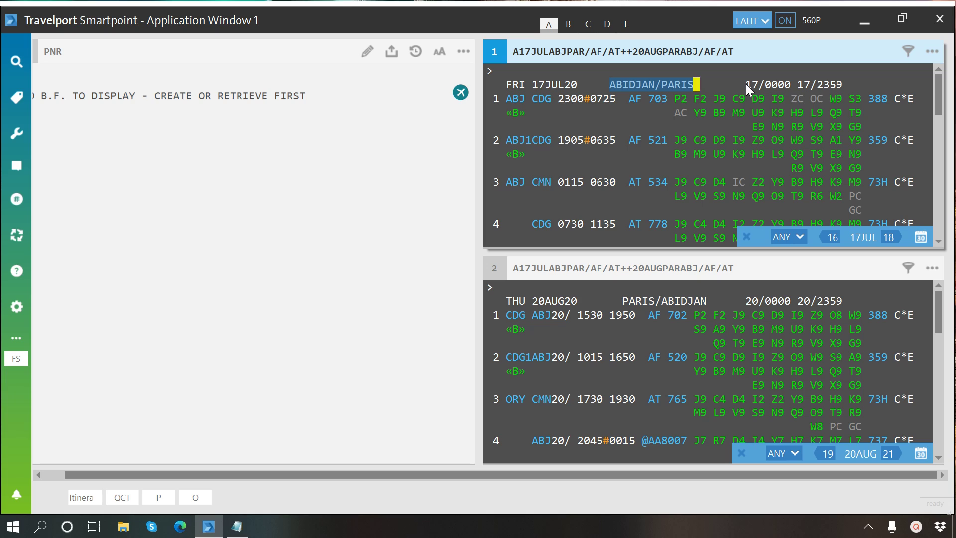
pyautogui.moveTo(745, 84); pyautogui.dragTo(781, 82)
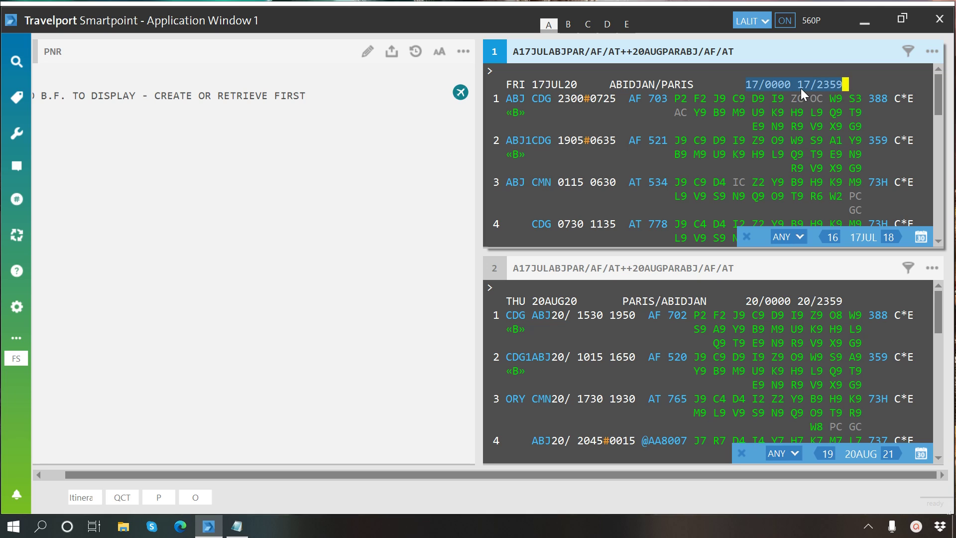
pyautogui.click(847, 85)
# Show the airport names, airline, flight details and aircraft type for the first outbound flight, AF 703
pyautogui.moveTo(522, 106)
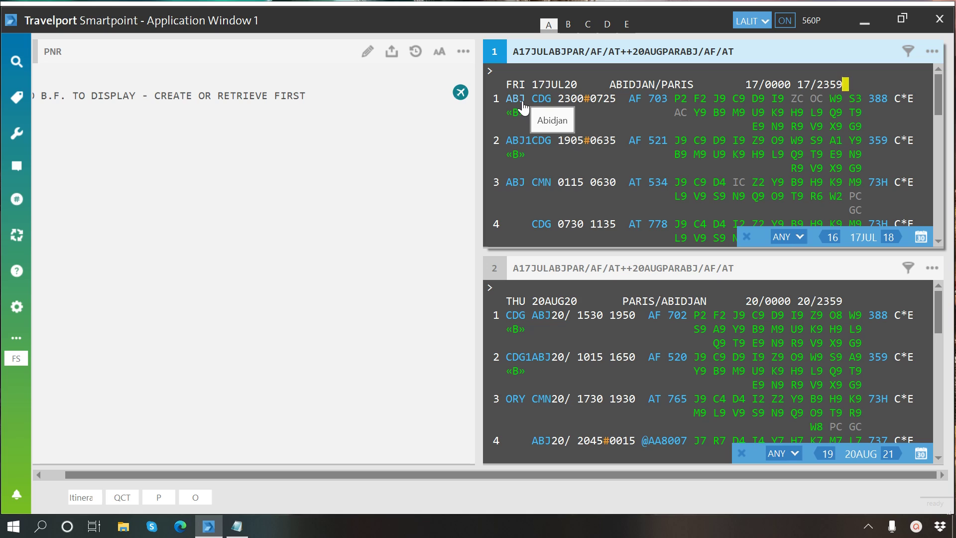
pyautogui.click(522, 106)
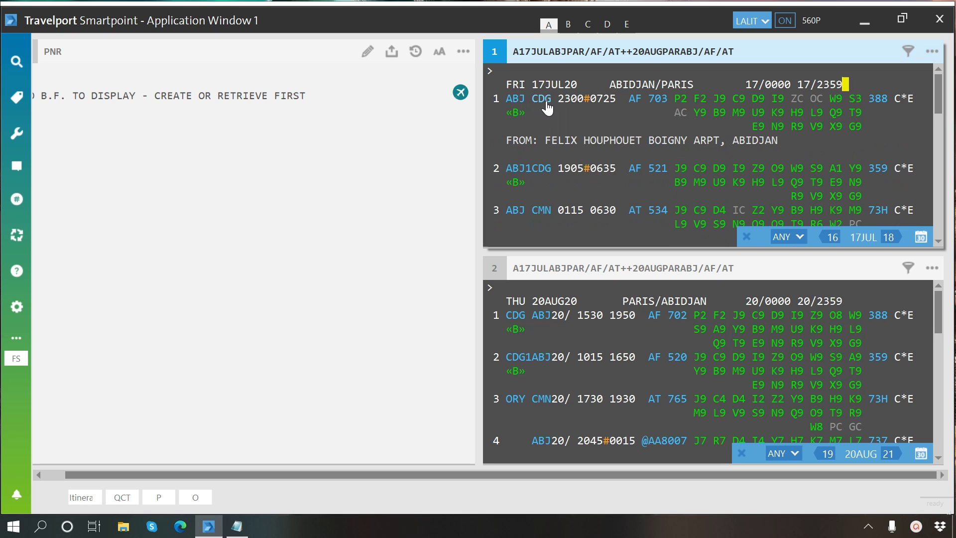
pyautogui.moveTo(550, 104)
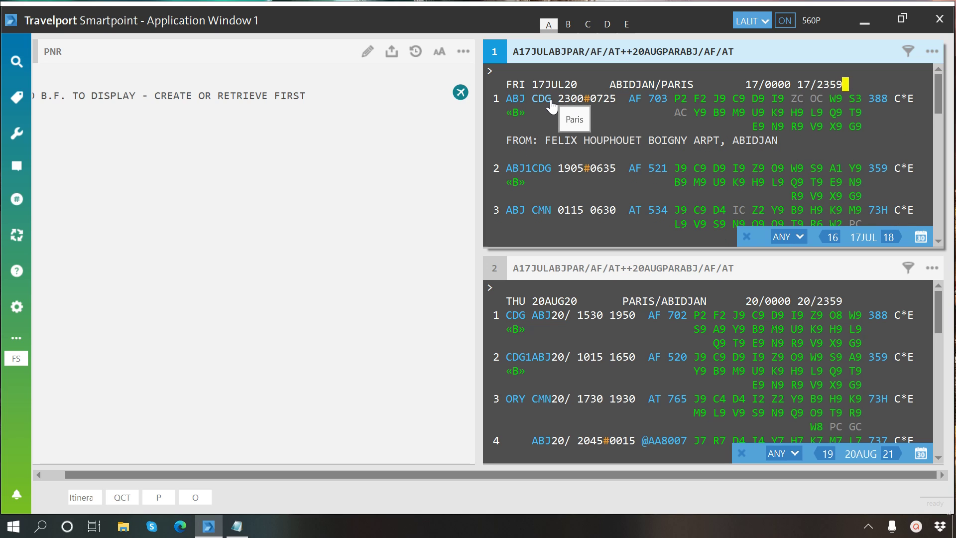
pyautogui.click(552, 107)
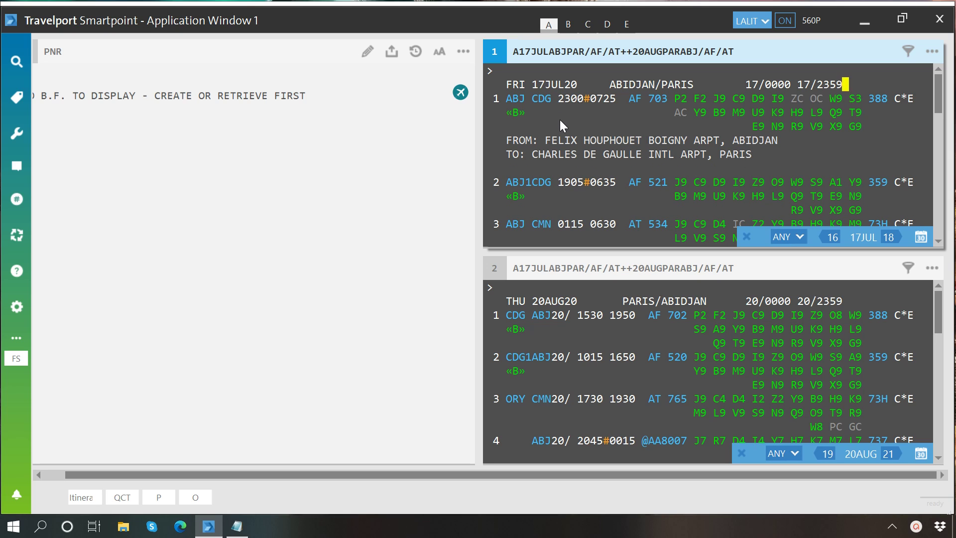
pyautogui.click(633, 102)
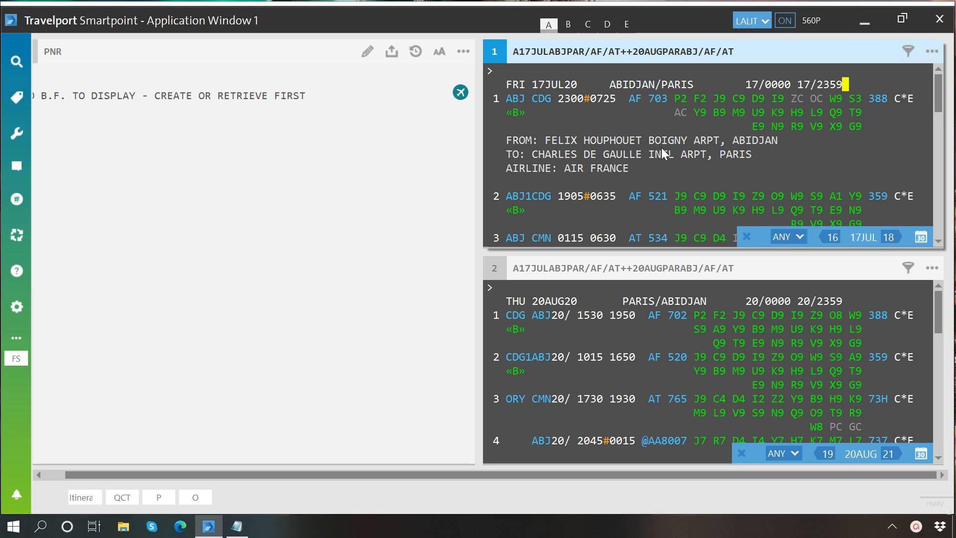
pyautogui.click(653, 104)
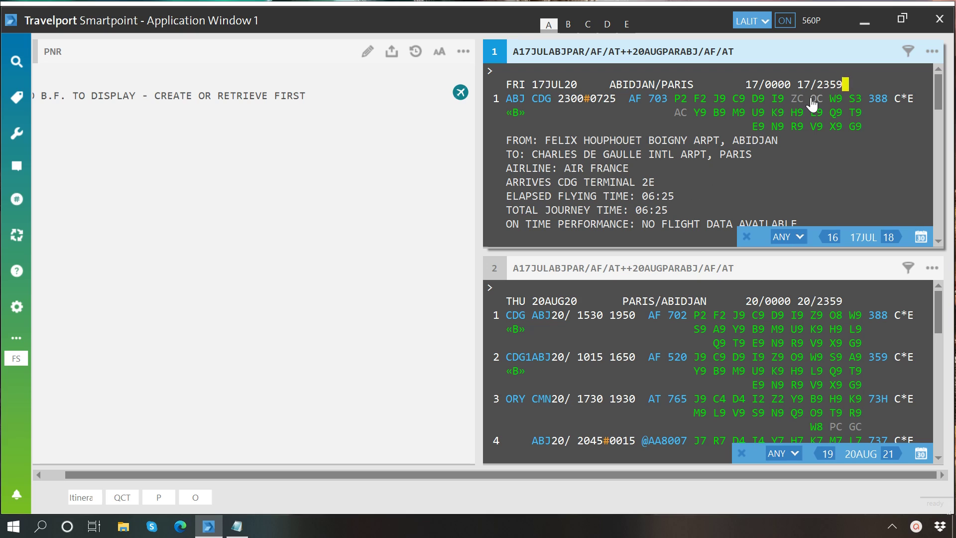
pyautogui.moveTo(878, 106)
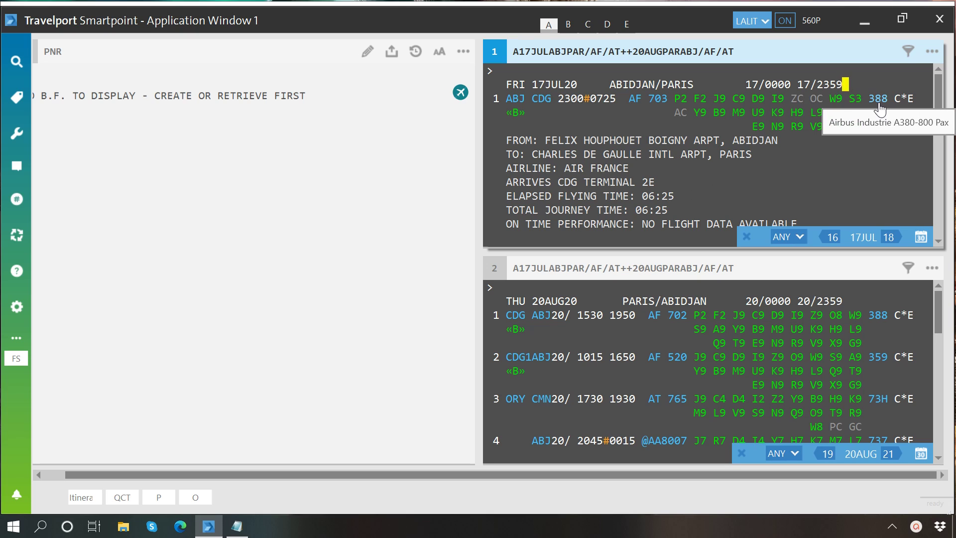
pyautogui.click(879, 102)
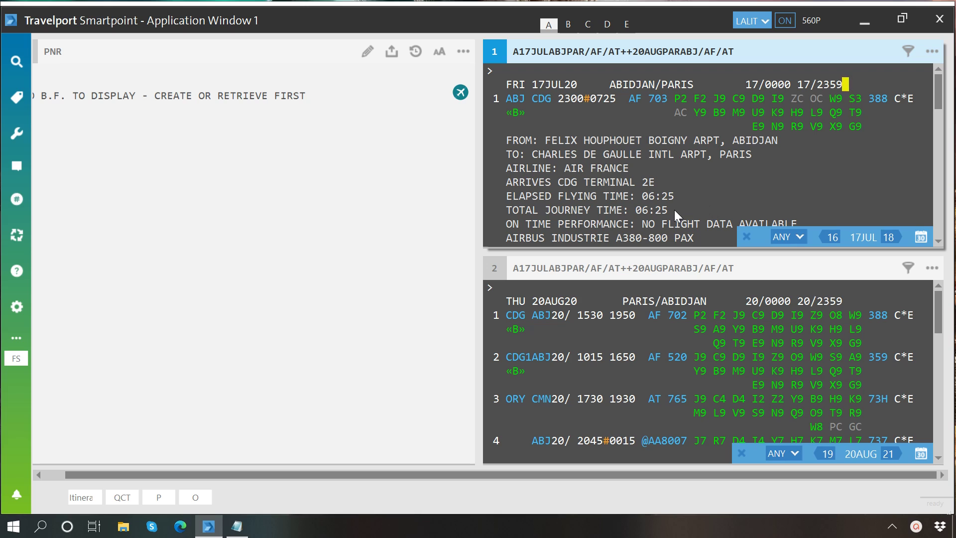
# Examine the flight details and the departure and arrival times of the first outbound flight, AF 703
pyautogui.scroll(-1, 674, 210)
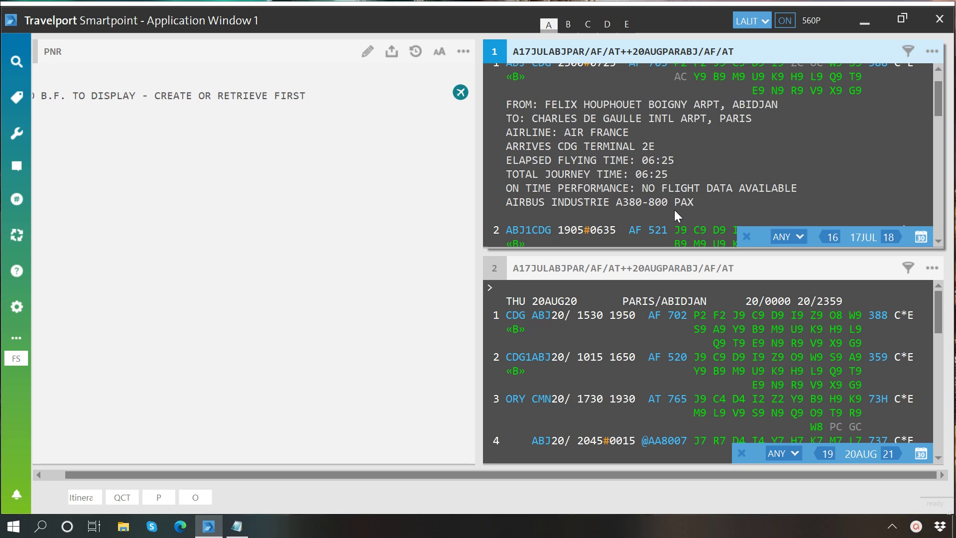
pyautogui.scroll(1, 674, 211)
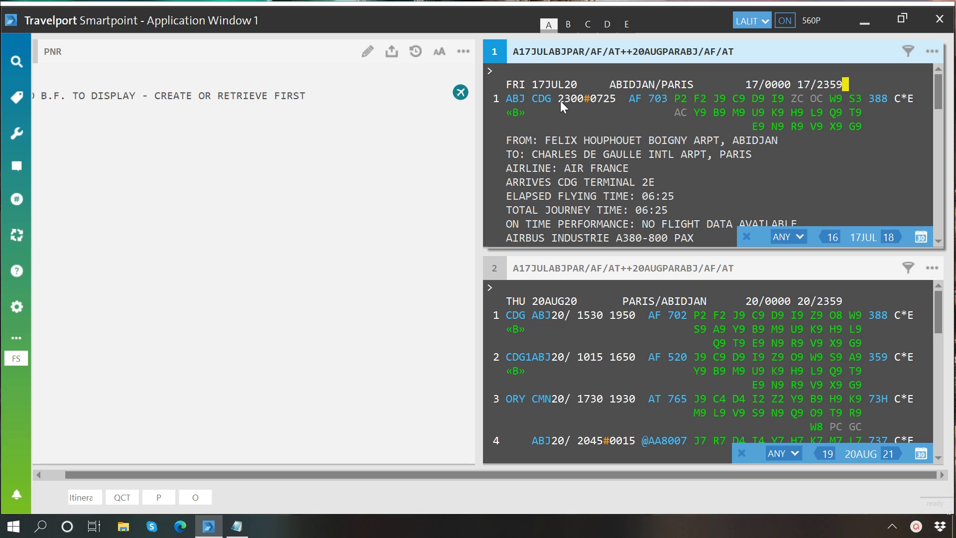
pyautogui.moveTo(557, 100); pyautogui.dragTo(572, 100)
pyautogui.click(588, 103)
# Show the stopover legs and their flying times for the second outbound flight, AF 521
pyautogui.scroll(-3, 584, 104)
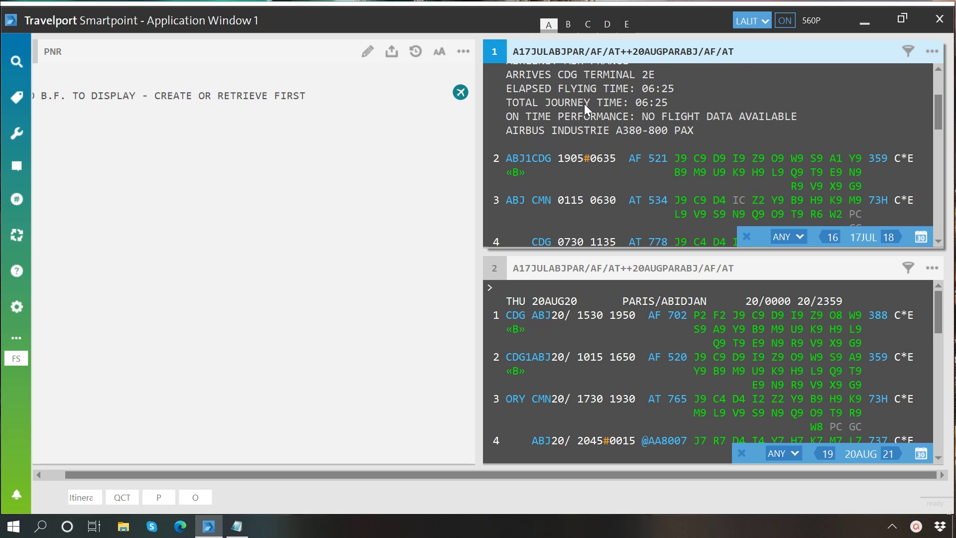
pyautogui.click(530, 163)
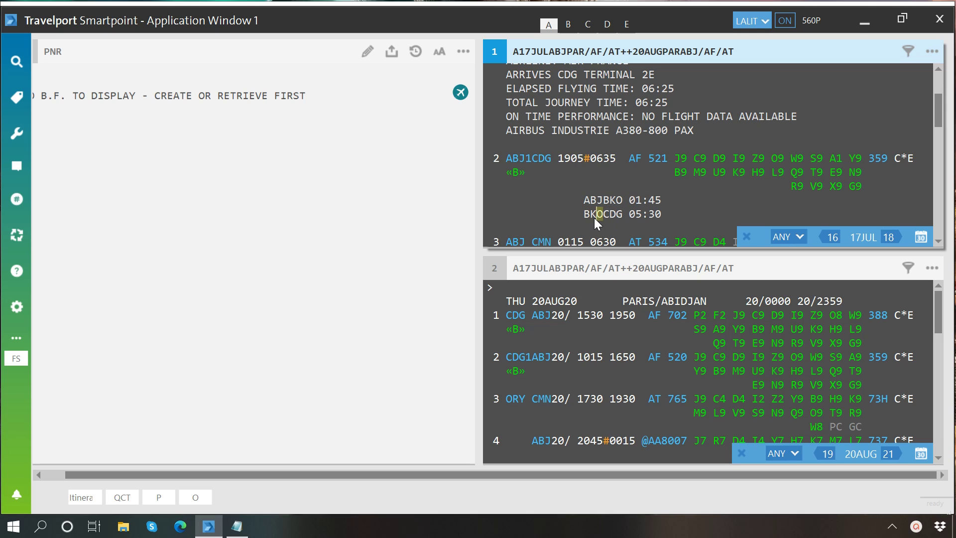
pyautogui.press('Down')
# Display the outbound availability for 18JUL and review its filter options and passenger-count choices without applying any
pyautogui.click(889, 239)
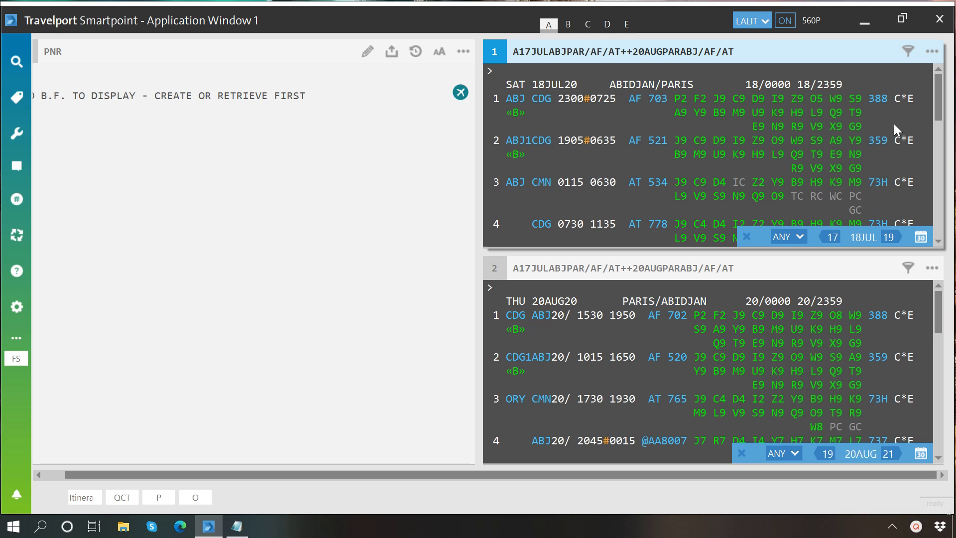
pyautogui.click(907, 51)
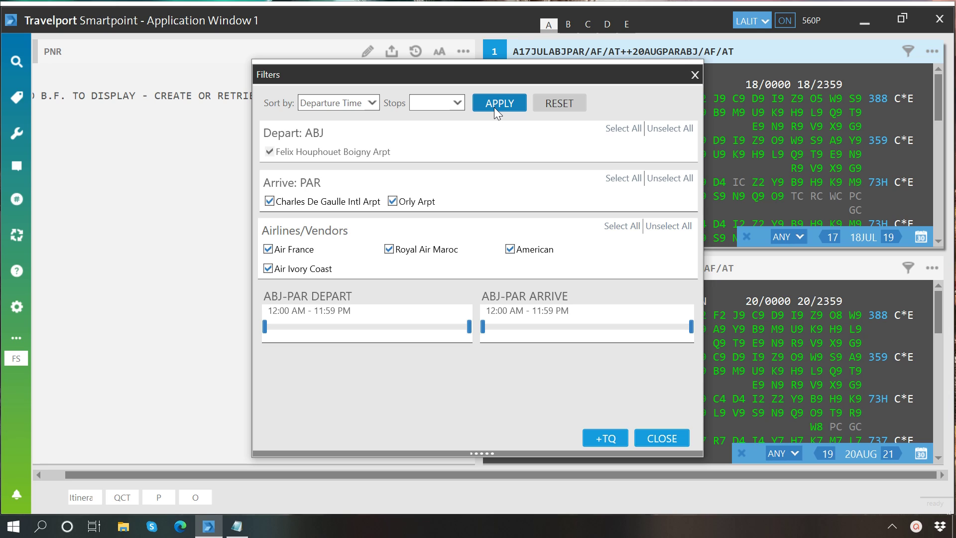
pyautogui.click(658, 439)
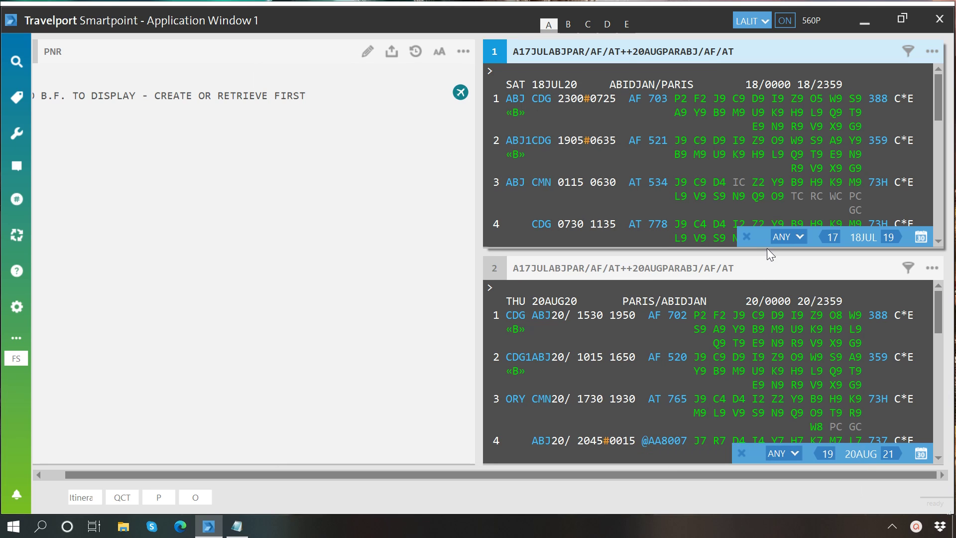
pyautogui.click(792, 236)
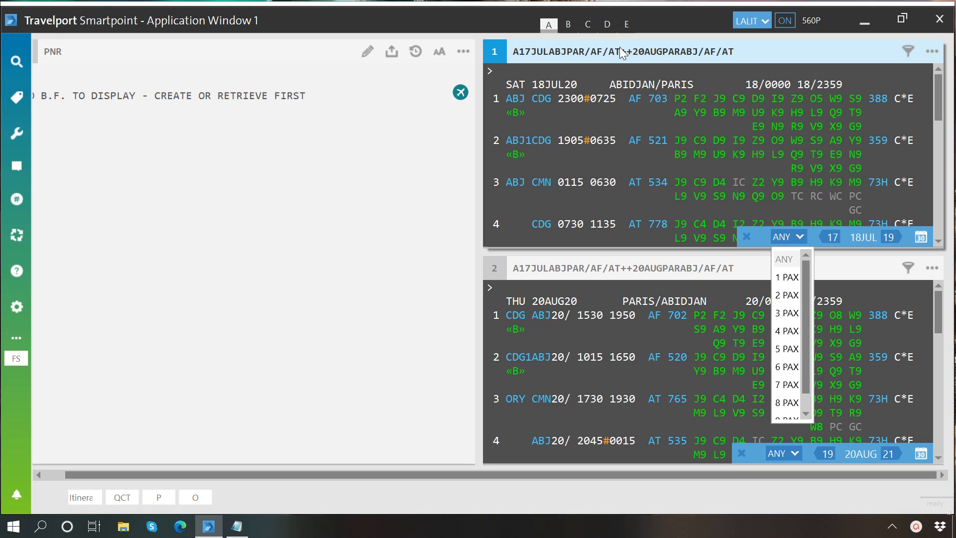
pyautogui.click(596, 67)
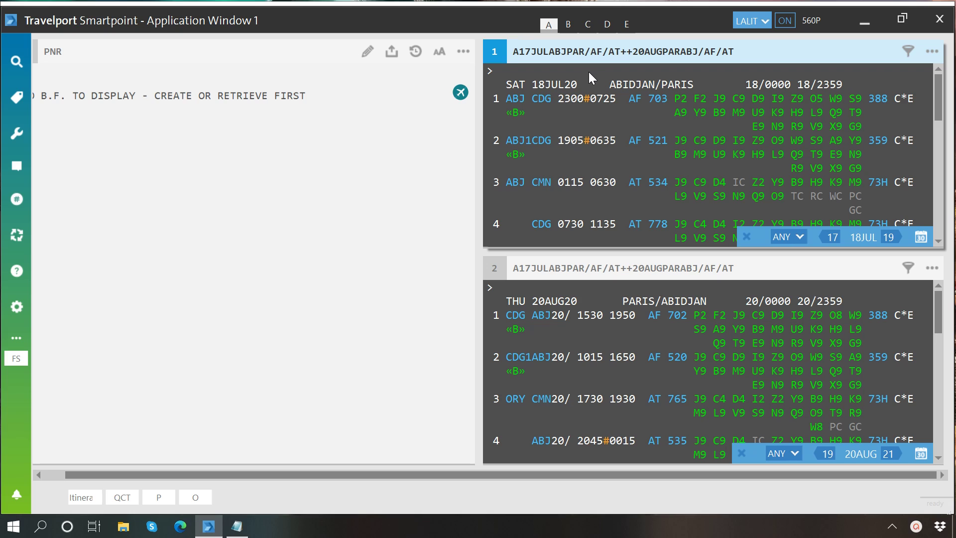
# Clear both availability displays and close the second terminal window
pyautogui.hotkey('ctrl', 'w')
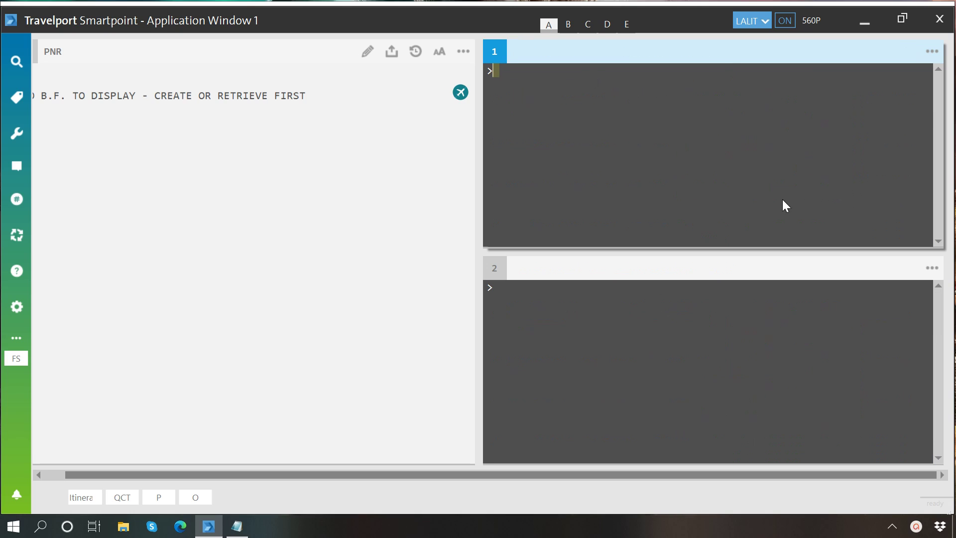
pyautogui.click(931, 267)
pyautogui.click(876, 356)
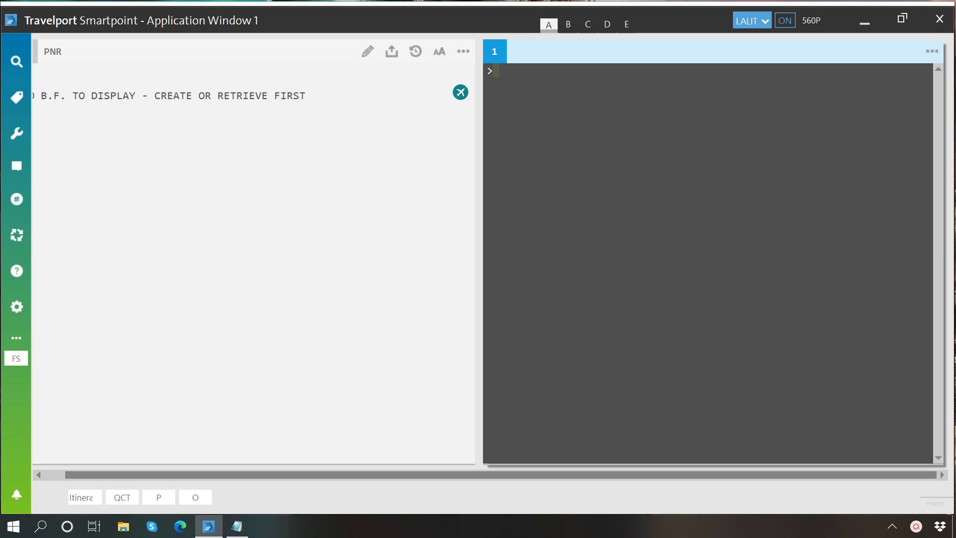
# Switch to Notepad and write the availability format "A <DATE> <ORIGIN> <DESTINATION> / <AIRLINE CODE>"
pyautogui.hotkey('alt', 'Tab')
pyautogui.write('A')
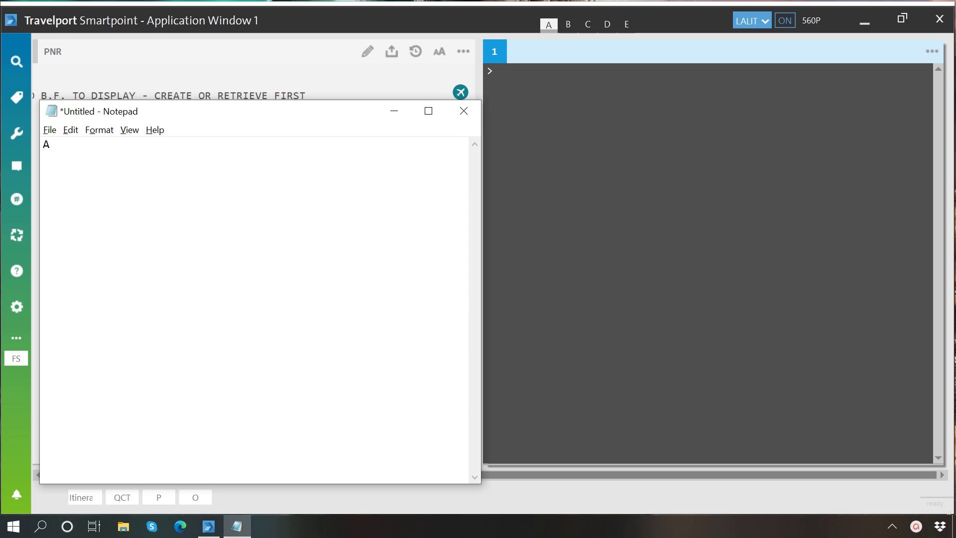
pyautogui.write(' <DATE>')
pyautogui.write('<ORIGIN> <DESTINATI')
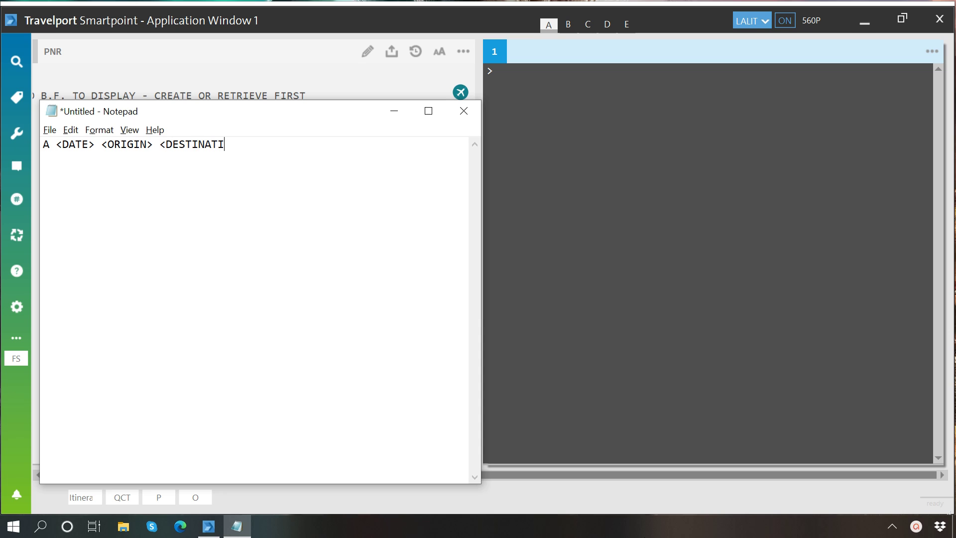
pyautogui.write('ON>')
pyautogui.write('/ <AIRLINE CODE>')
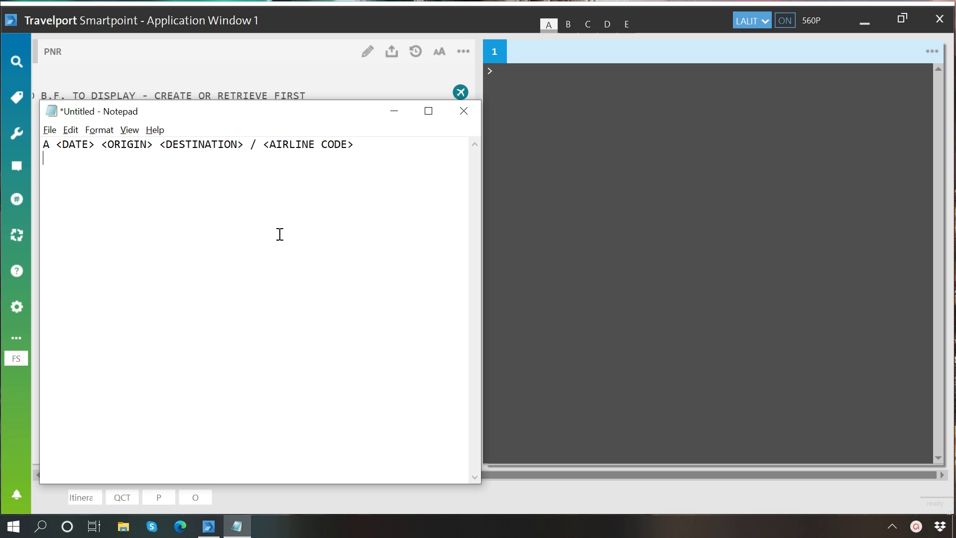
# Add the alternative airline options "/ <AIRLINE CODE>#" and "* <AIRLINE CODE>" on separate lines below the first airline code
pyautogui.press('Tab')
pyautogui.write('/ <AIRLINE CDE')
pyautogui.press('BackSpace')
pyautogui.press('BackSpace')
pyautogui.write('ODE')
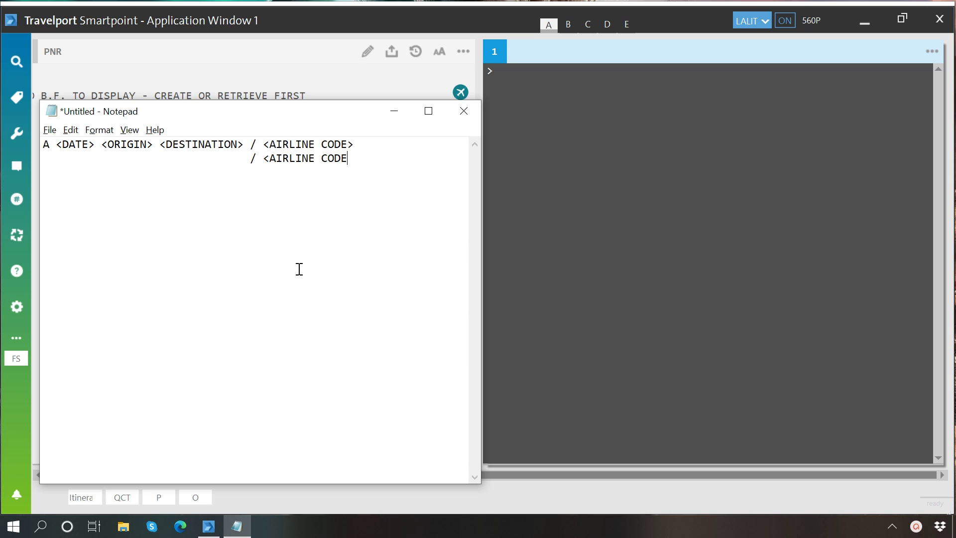
pyautogui.write('>#')
pyautogui.write('*')
pyautogui.write(' <AIRLINE COD')
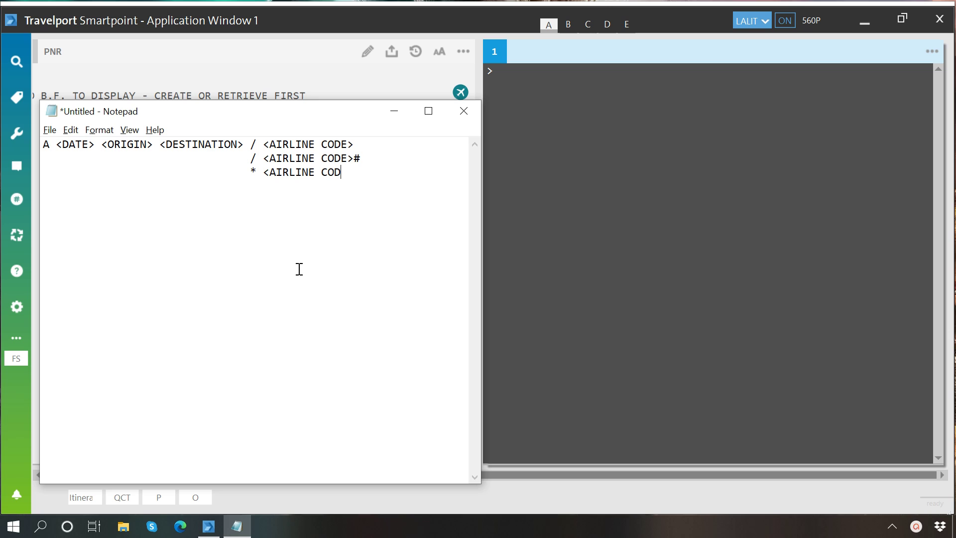
pyautogui.write('E>')
pyautogui.moveTo(237, 144); pyautogui.dragTo(245, 144)
# Switch to Travelport Smartpoint and run the Abidjan to Brussels availability entry A20OCTABJBRU
pyautogui.click(675, 218)
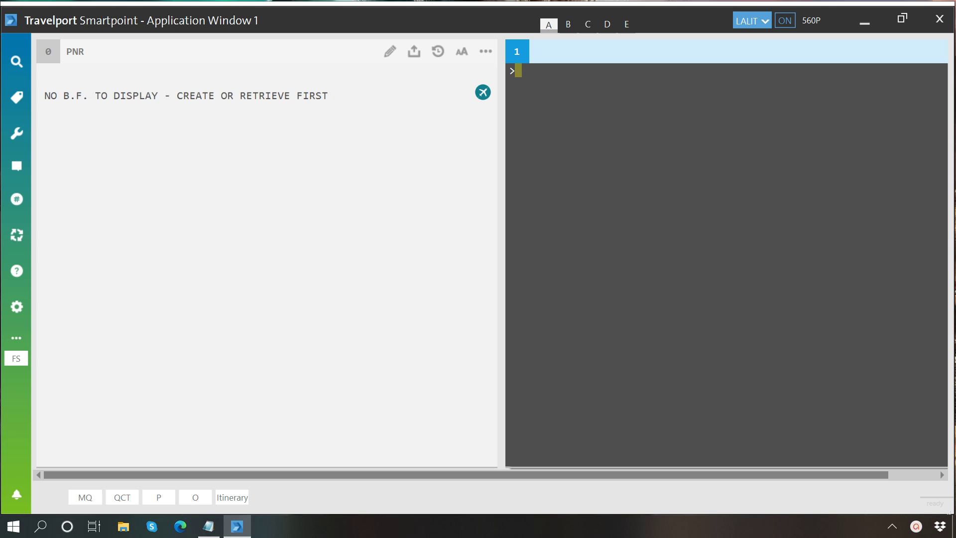
pyautogui.write('A20OCTABJ')
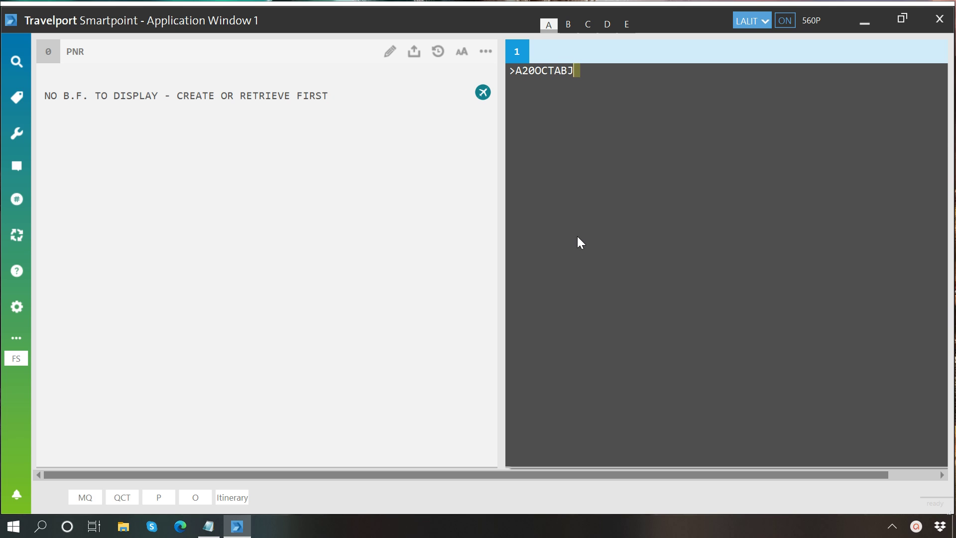
pyautogui.write('BRU')
pyautogui.press('Return')
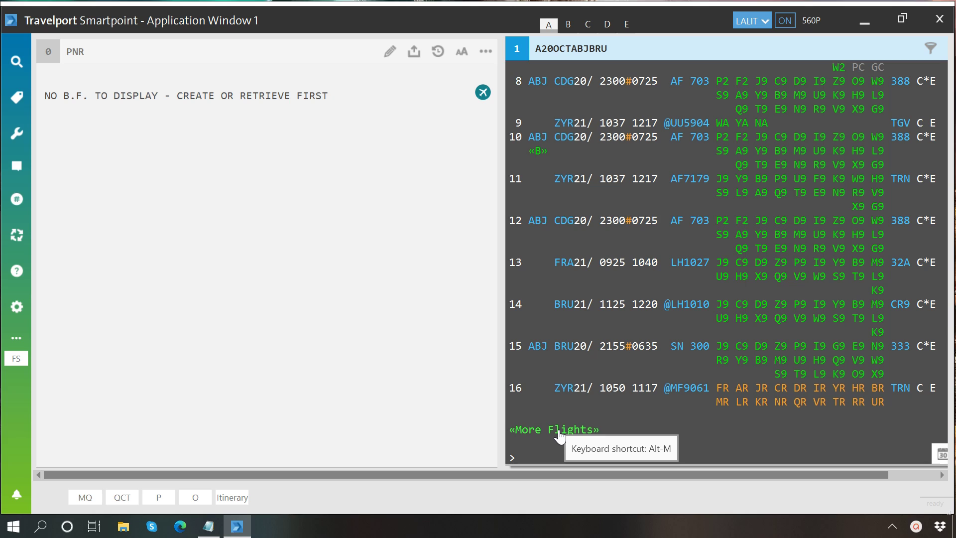
pyautogui.scroll(6, 575, 325)
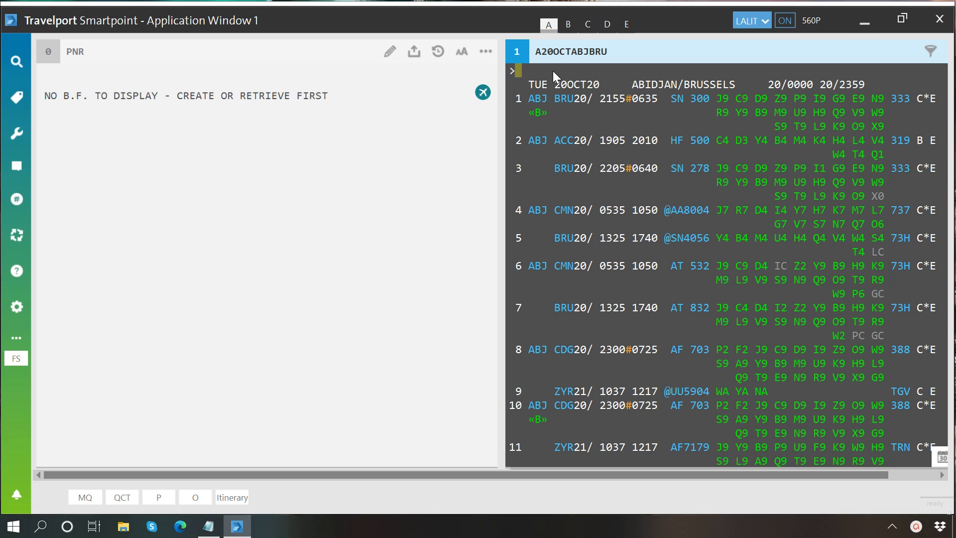
# Switch to Notepad and highlight the optional airline code parts of the availability format
pyautogui.hotkey('alt', 'Tab')
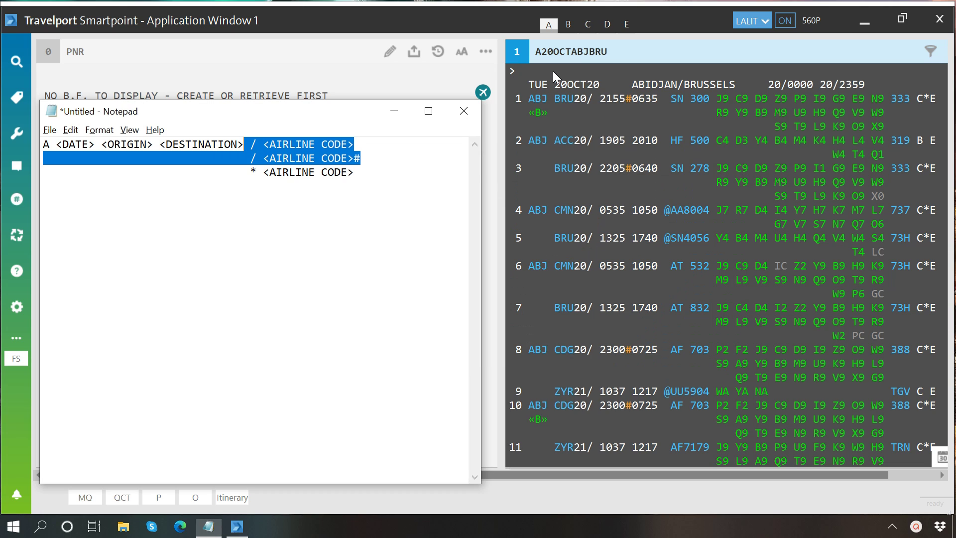
pyautogui.moveTo(377, 198); pyautogui.dragTo(249, 145)
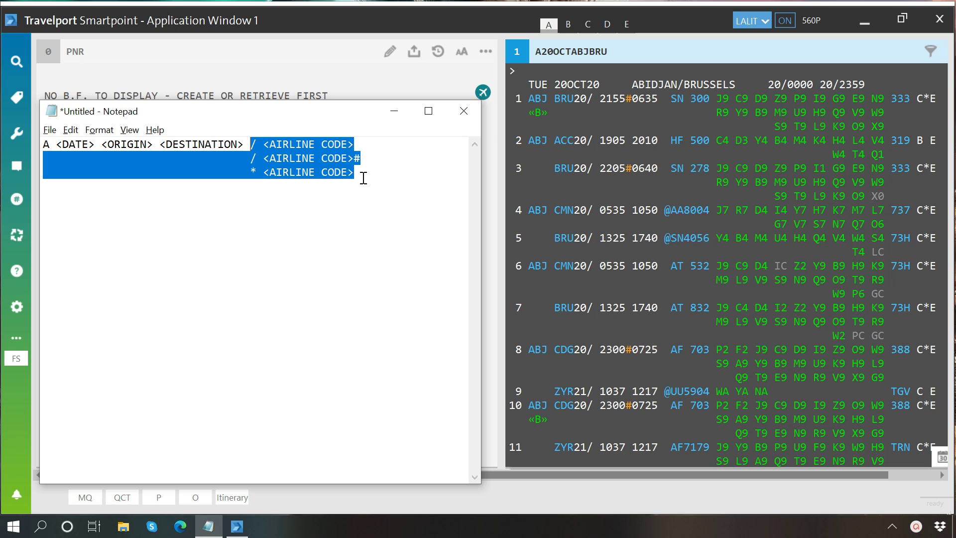
pyautogui.moveTo(362, 177); pyautogui.dragTo(254, 182)
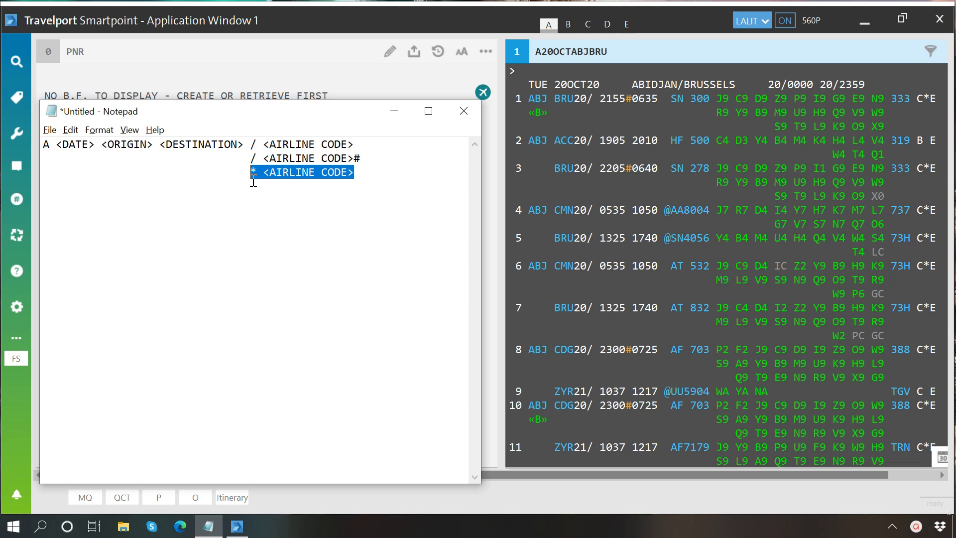
pyautogui.moveTo(363, 159); pyautogui.dragTo(253, 147)
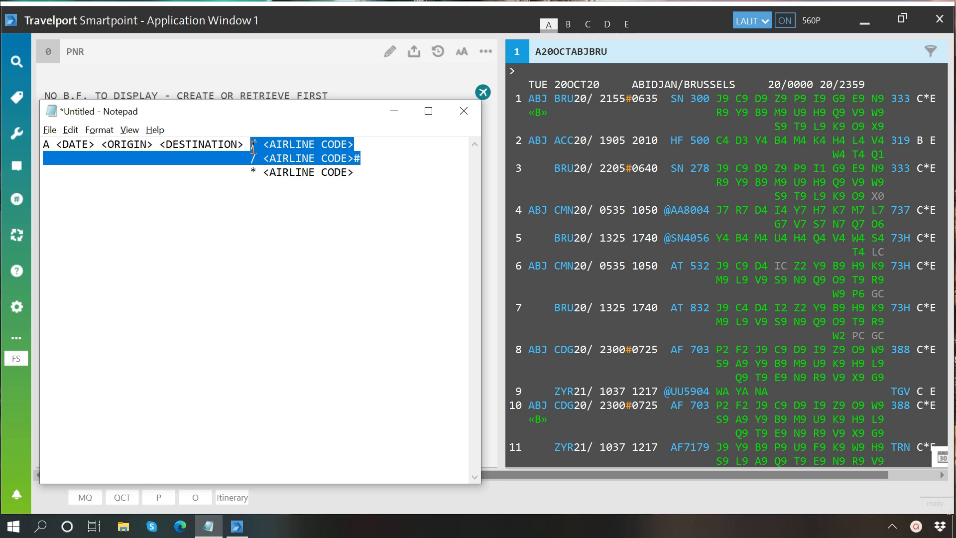
# Switch to Travelport Smartpoint and request only direct Abidjan to Brussels flights with A20OCTABJBRU.D
pyautogui.click(483, 237)
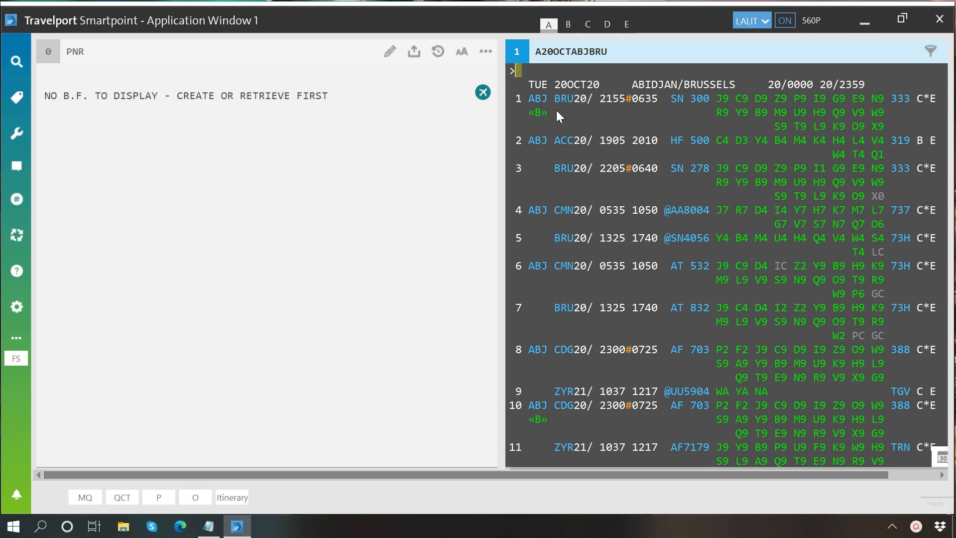
pyautogui.write('A20OCTABJBRU')
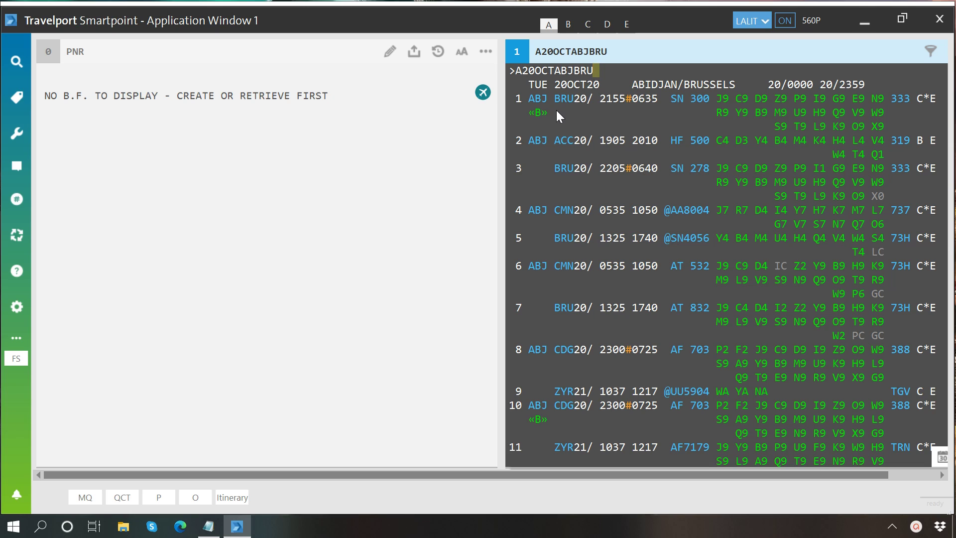
pyautogui.write('.D')
pyautogui.press('Return')
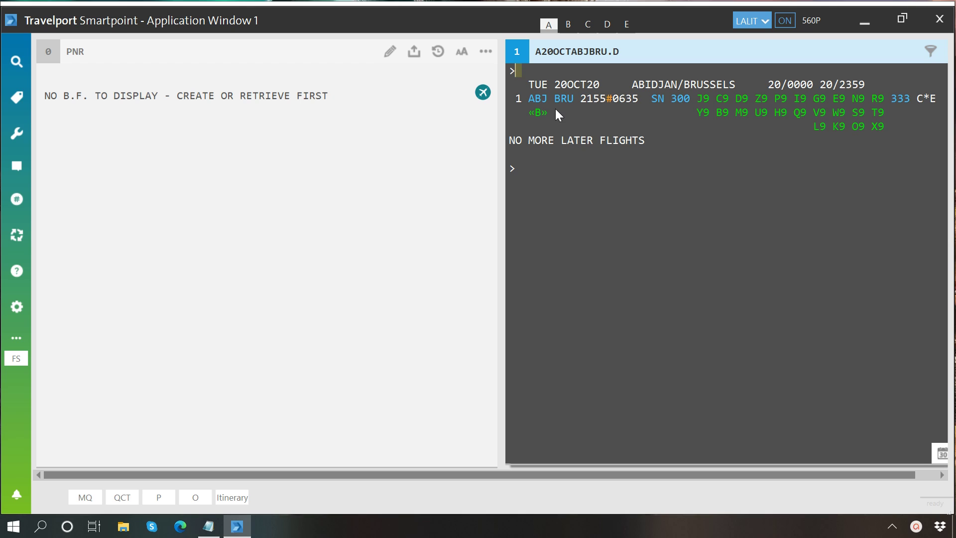
# Display the next day's availability with A# and return to the previous day with A-
pyautogui.write('A#')
pyautogui.press('Return')
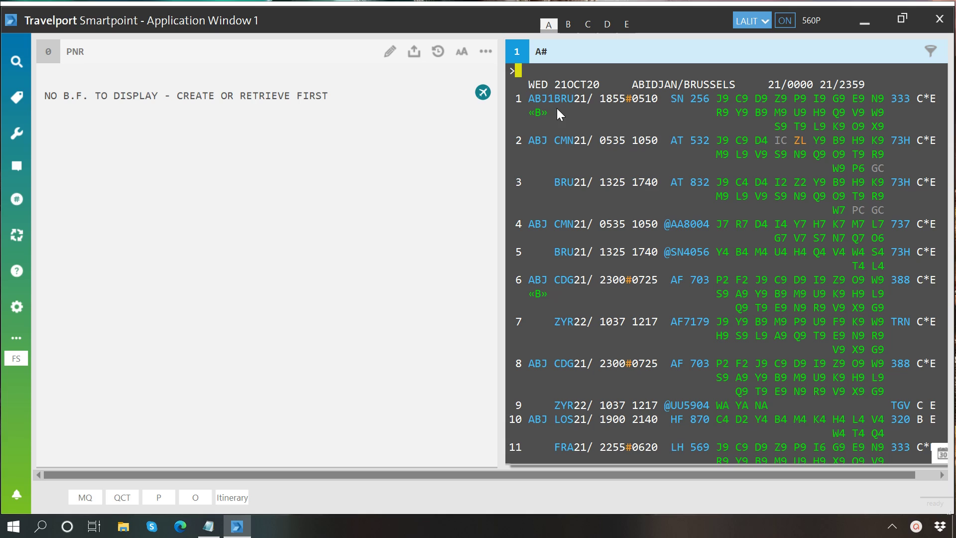
pyautogui.click(611, 88)
pyautogui.click(530, 71)
pyautogui.press('Return')
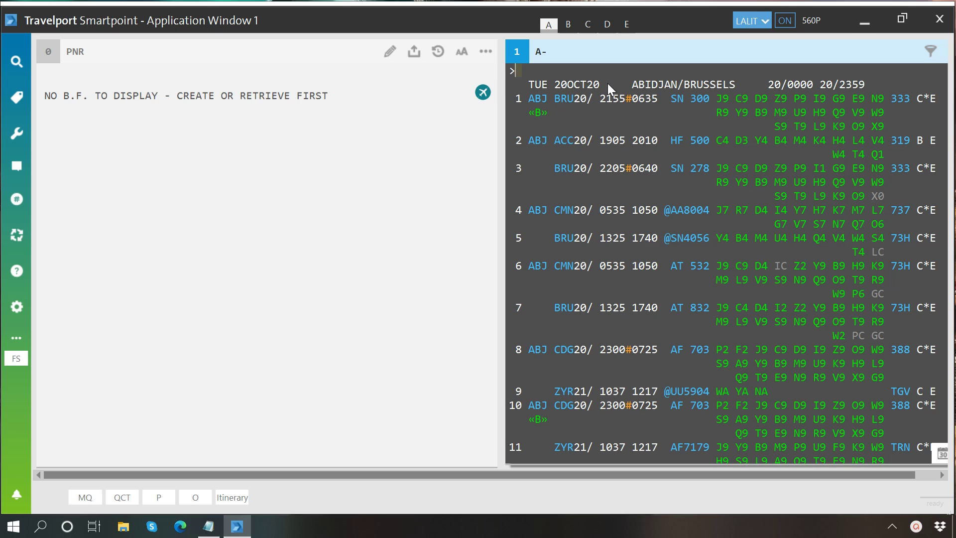
# Move the availability forward 10 days with A#10 and back 5 days with A-5
pyautogui.moveTo(607, 84); pyautogui.dragTo(558, 89)
pyautogui.click(521, 70)
pyautogui.press('Return')
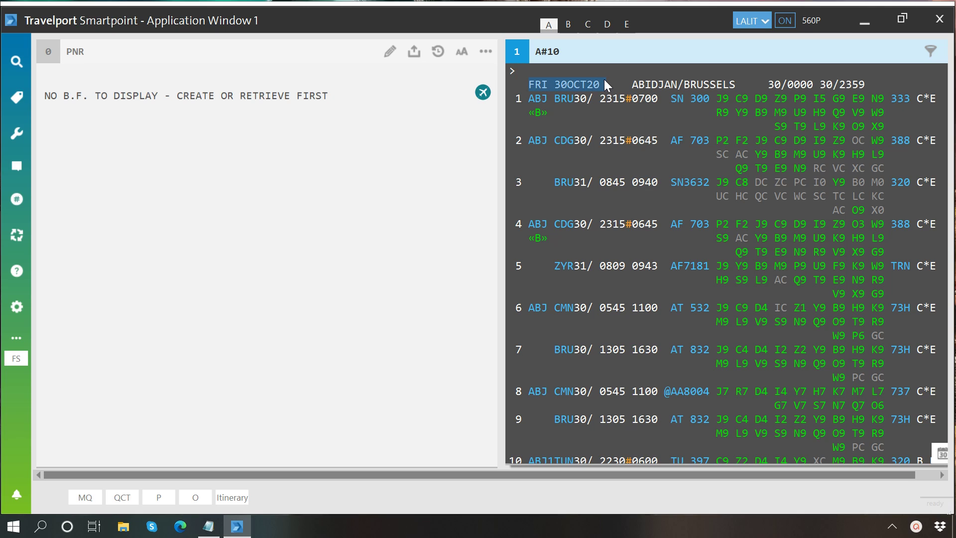
pyautogui.click(578, 71)
pyautogui.write('A-5')
pyautogui.press('Return')
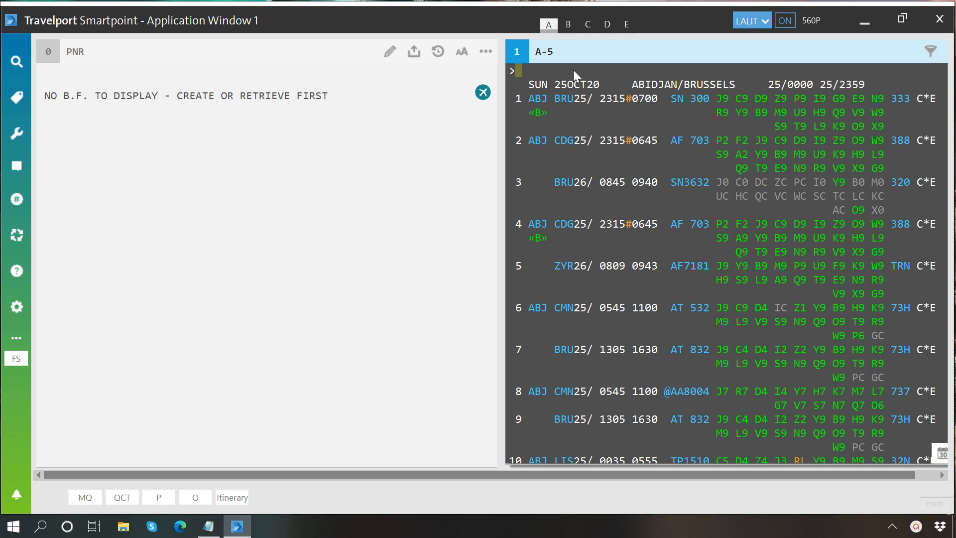
# Display the return availability for 25 November on Air France with AR25NOV*AF
pyautogui.write('AR')
pyautogui.write('25NOV*AF')
pyautogui.press('Return')
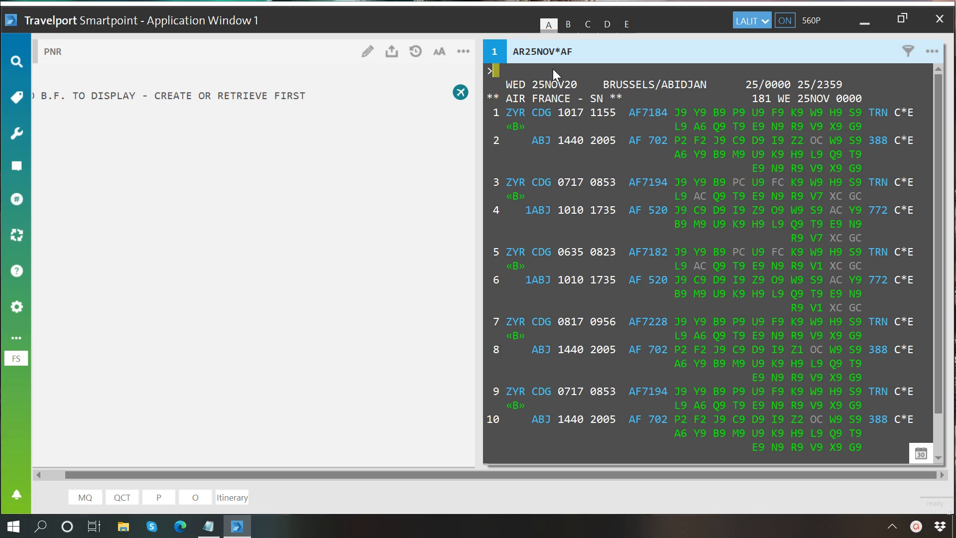
# Clear the display and request the Abidjan–Brussels round-trip availability with A20OCTABJBRU+25NOV
pyautogui.hotkey('ctrl', 'Home')
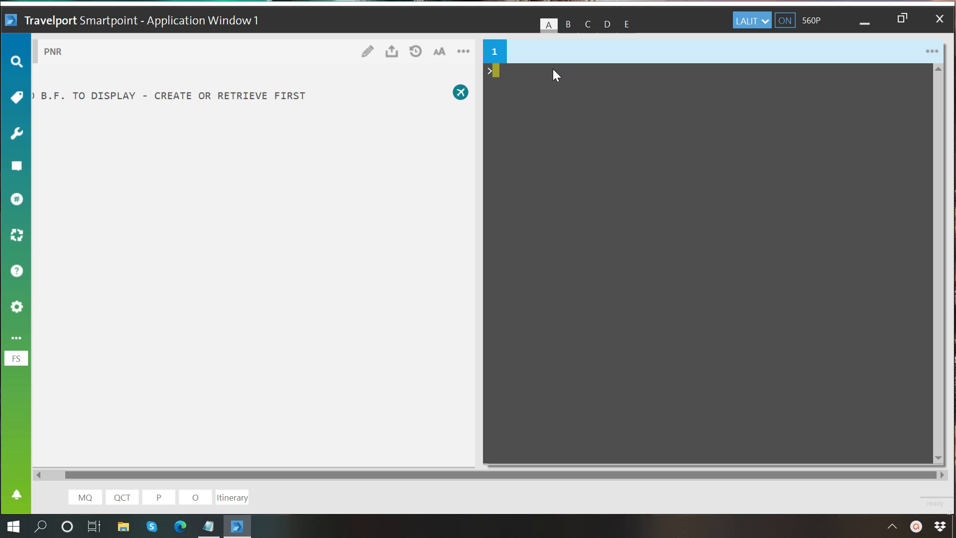
pyautogui.write('A20OCT')
pyautogui.write('ABJRRU+25NOV')
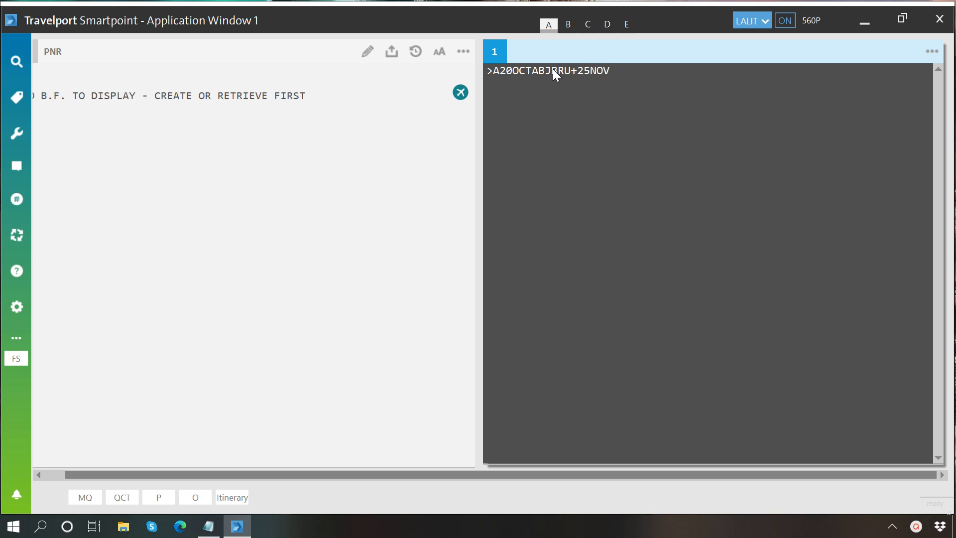
pyautogui.press('Return')
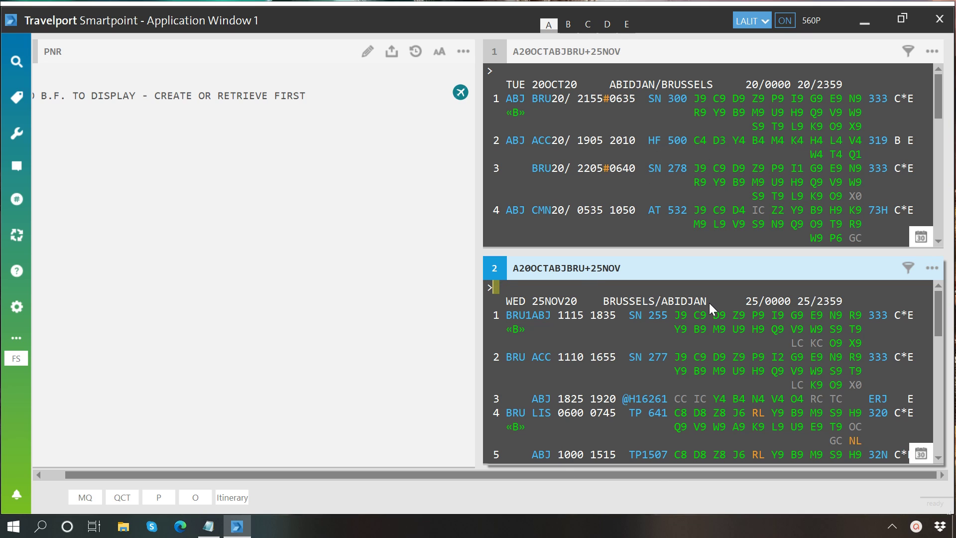
# Check the availability format in Notepad and go back to the outbound availability window in Travelport Smartpoint
pyautogui.hotkey('alt', 'Tab')
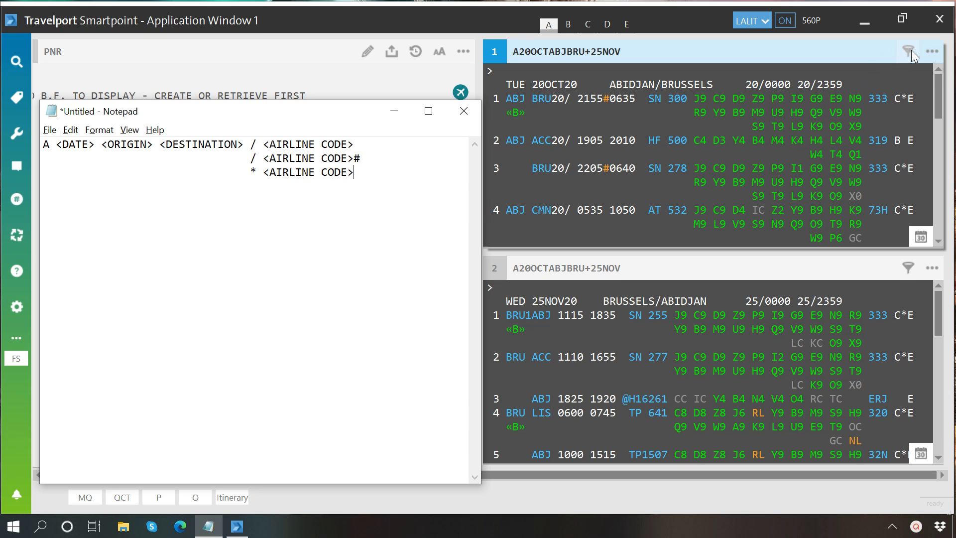
pyautogui.click(920, 237)
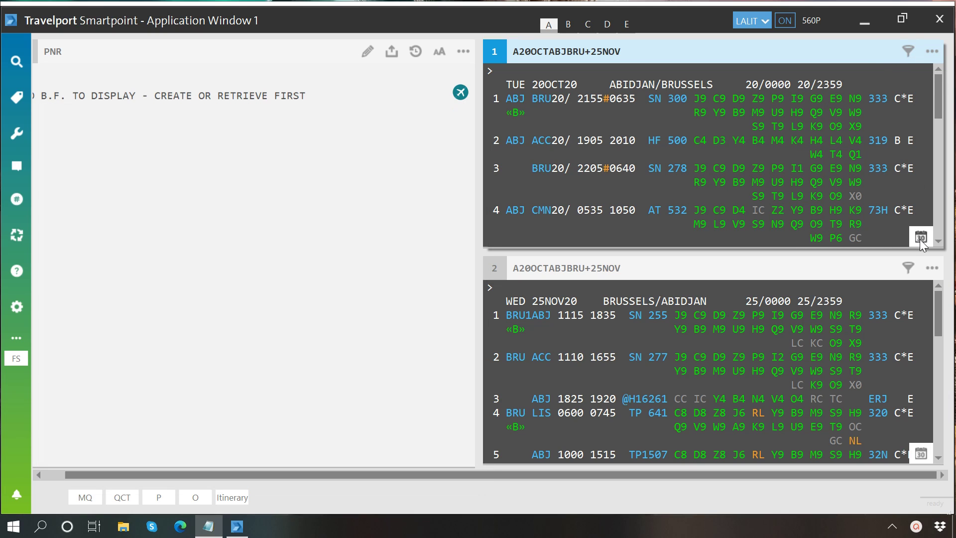